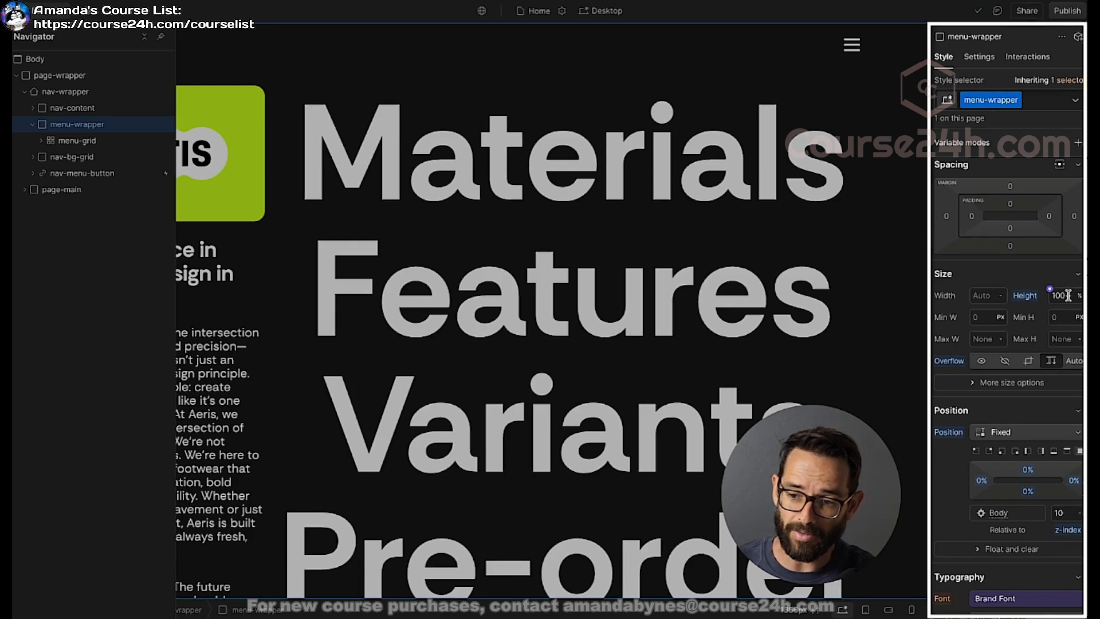
Try out different menu-wrapper heights, starting at 70% and stepping by 10% until the height is 0%
{"action": "type", "text": "70"}
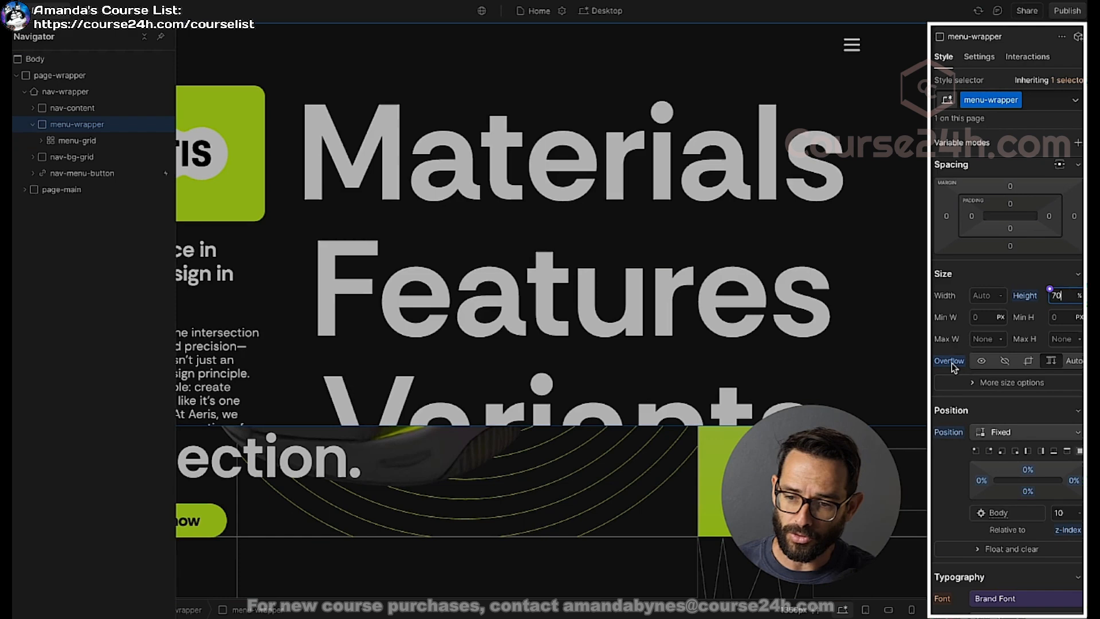
{"action": "left_click", "coordinate": [1049, 362]}
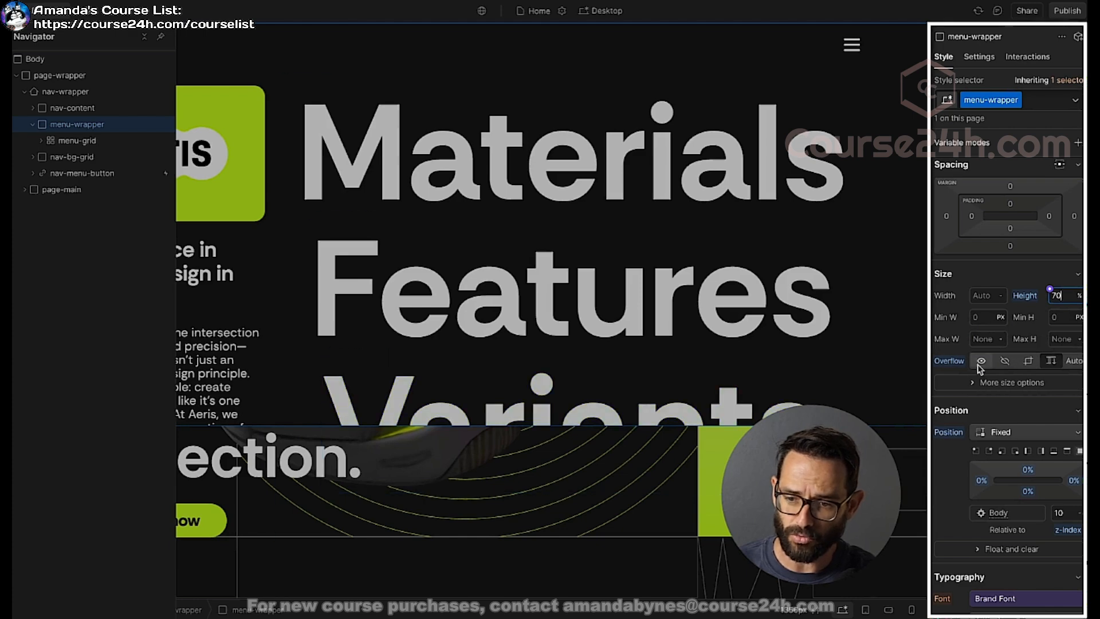
{"action": "left_click_drag", "start_coordinate": [1034, 295], "coordinate": [1029, 292]}
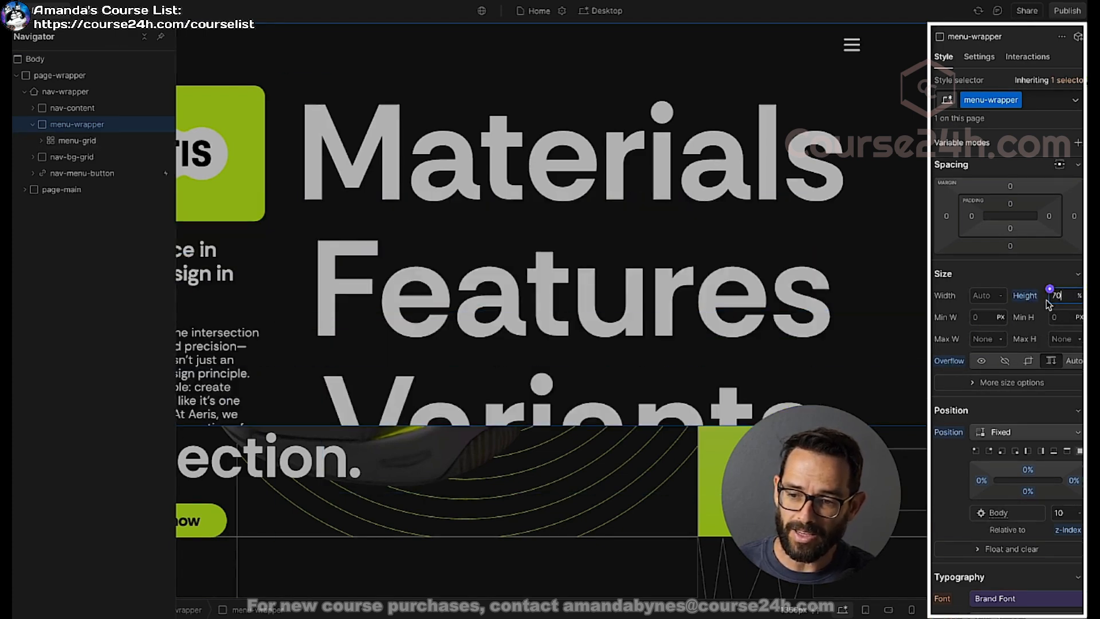
{"action": "key", "text": "shift+Up"}
{"action": "key", "text": "shift+Up"}
{"action": "key", "text": "shift+Up"}
{"action": "key", "text": "shift+Down"}
{"action": "key", "text": "shift+Down"}
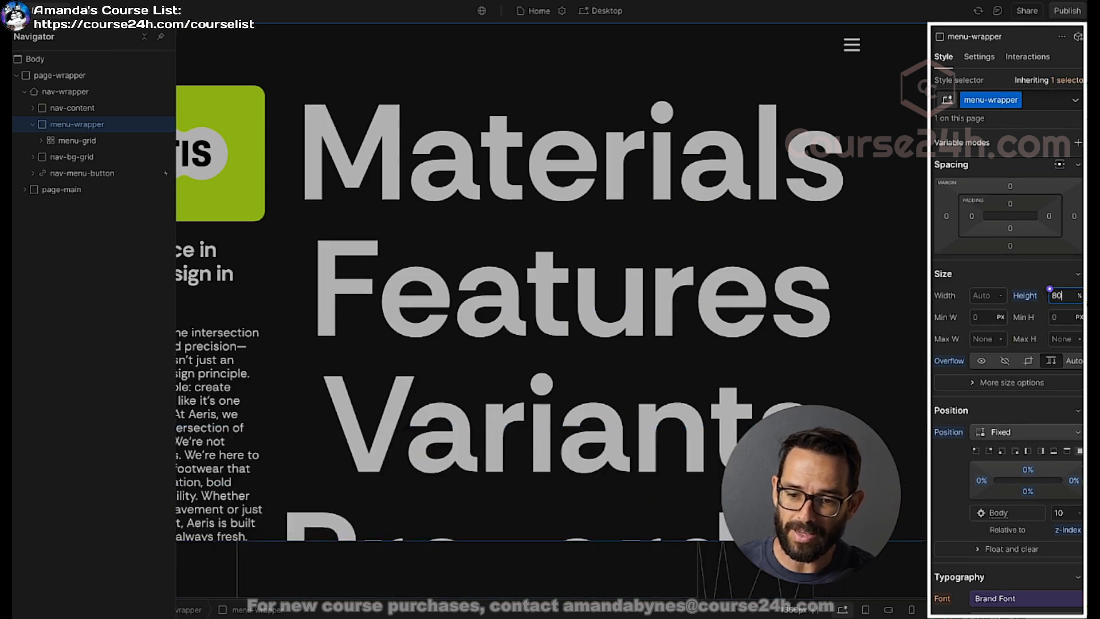
{"action": "key", "text": "shift+Up"}
{"action": "key", "text": "shift+Up"}
{"action": "key", "text": "shift+Up"}
{"action": "key", "text": "shift+Up"}
{"action": "key", "text": "shift+Up"}
{"action": "key", "text": "shift+Up"}
{"action": "key", "text": "shift+Down"}
{"action": "key", "text": "shift+Down"}
{"action": "key", "text": "shift+Down"}
{"action": "key", "text": "shift+Down"}
{"action": "key", "text": "shift+Down"}
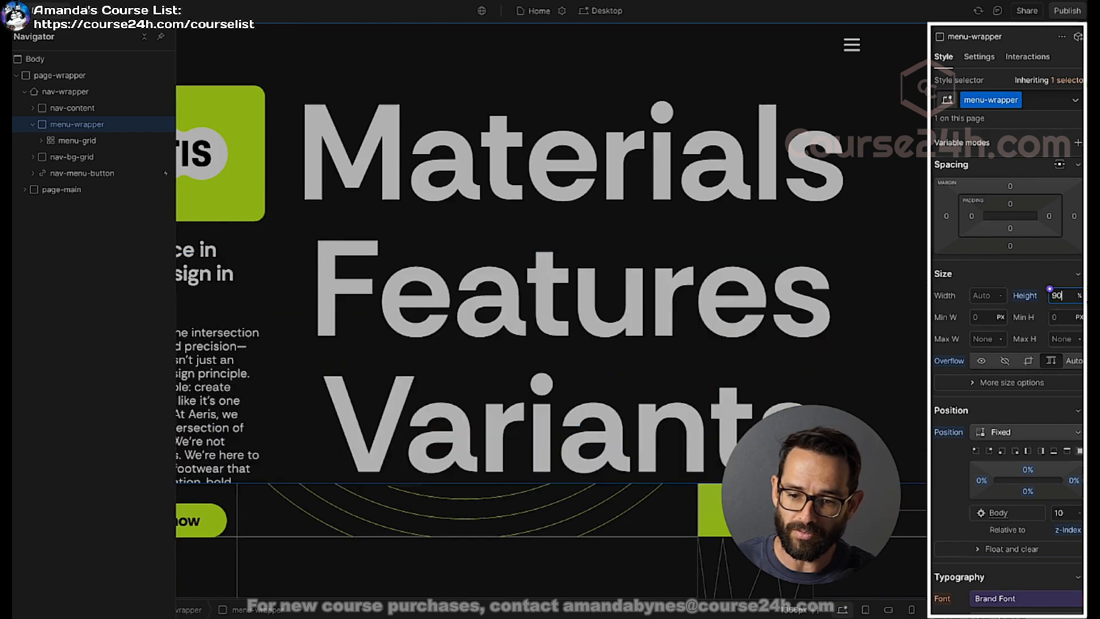
{"action": "key", "text": "shift+Down"}
{"action": "key", "text": "shift+Down"}
{"action": "key", "text": "shift+Down"}
{"action": "key", "text": "shift+Down"}
{"action": "key", "text": "shift+Down"}
{"action": "key", "text": "shift+Down"}
{"action": "key", "text": "shift+Down"}
{"action": "key", "text": "shift+Down"}
{"action": "key", "text": "shift+Down"}
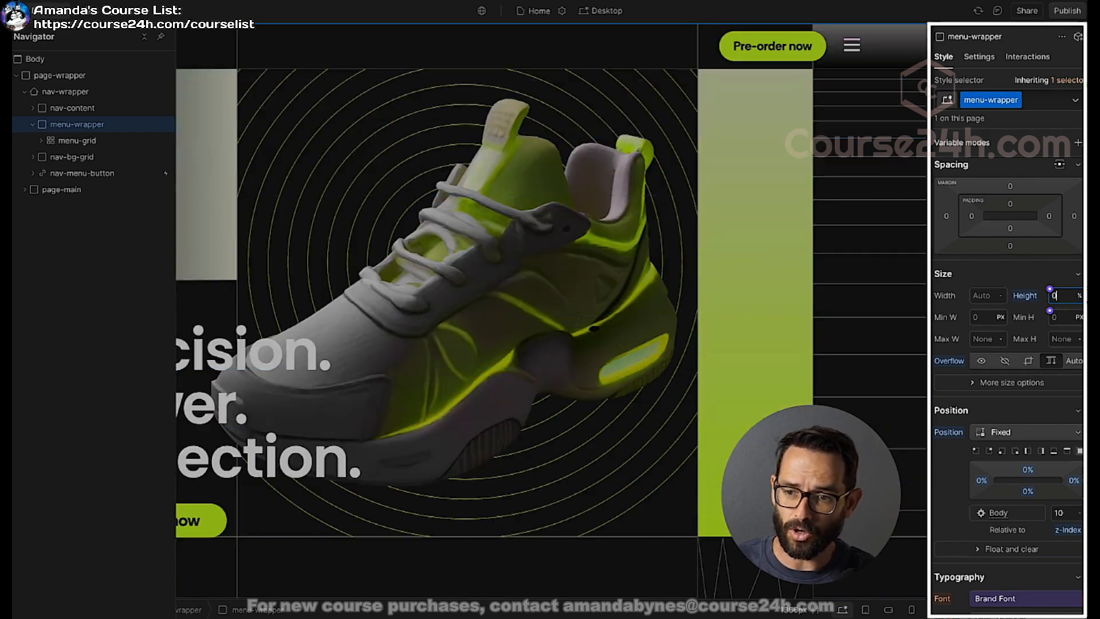
Raise the menu-wrapper's height from fully collapsed and set it to 100%
{"action": "key", "text": "Up"}
{"action": "key", "text": "Up"}
{"action": "key", "text": "Up"}
{"action": "key", "text": "Up"}
{"action": "key", "text": "Up"}
{"action": "key", "text": "Up"}
{"action": "key", "text": "Up"}
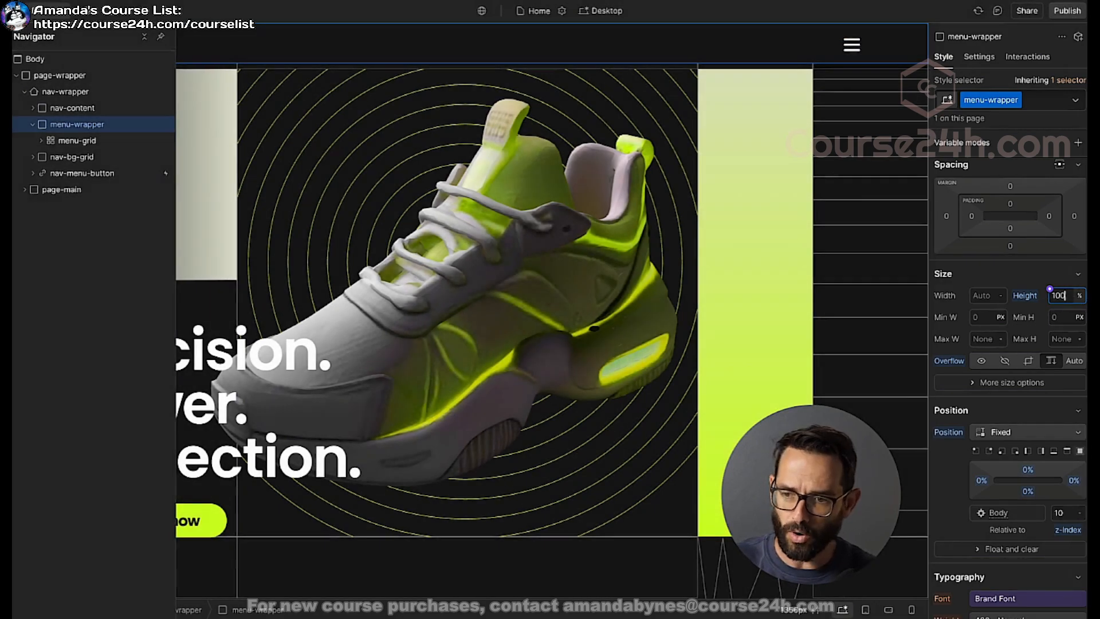
{"action": "key", "text": "Return"}
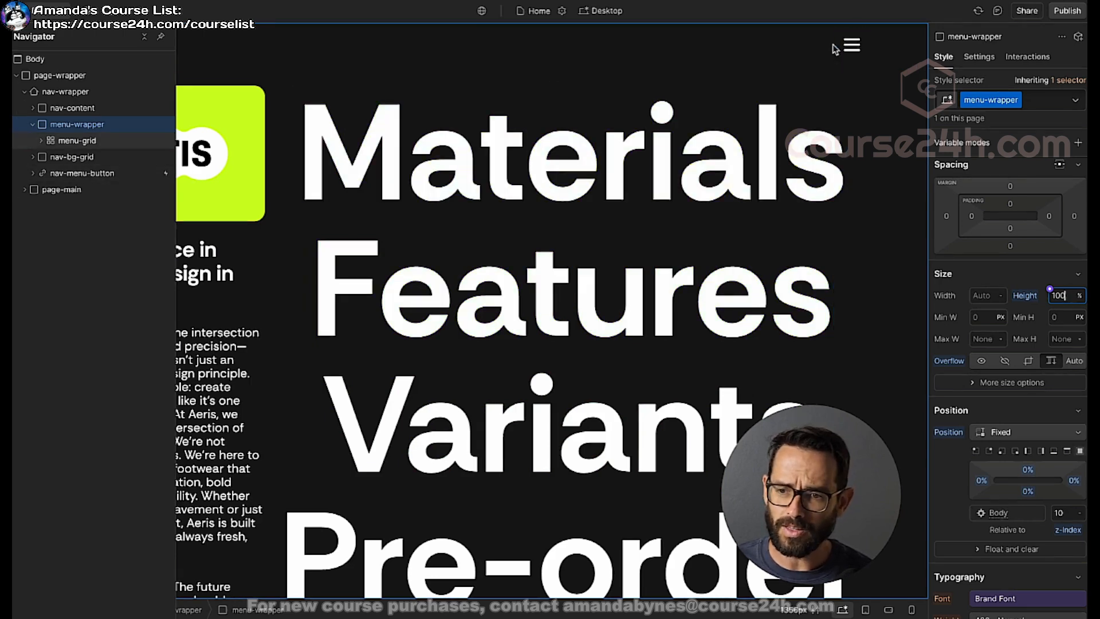
Add a Mouse click (tap) element trigger to nav-menu-button and set its first-click action to Start an animation
{"action": "left_click", "coordinate": [77, 174]}
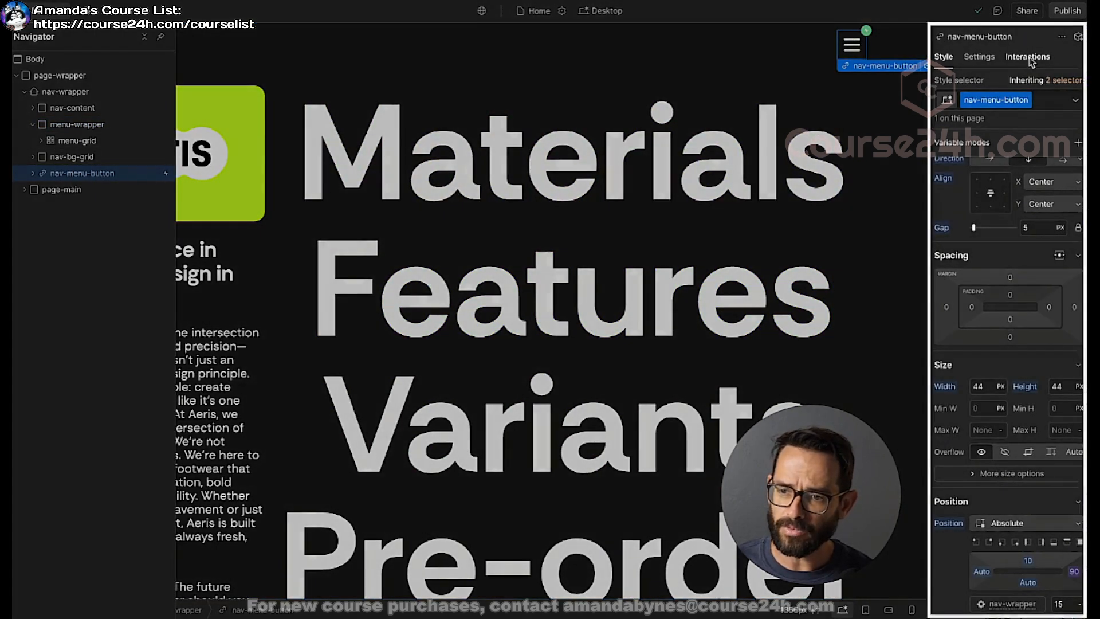
{"action": "left_click", "coordinate": [1027, 56]}
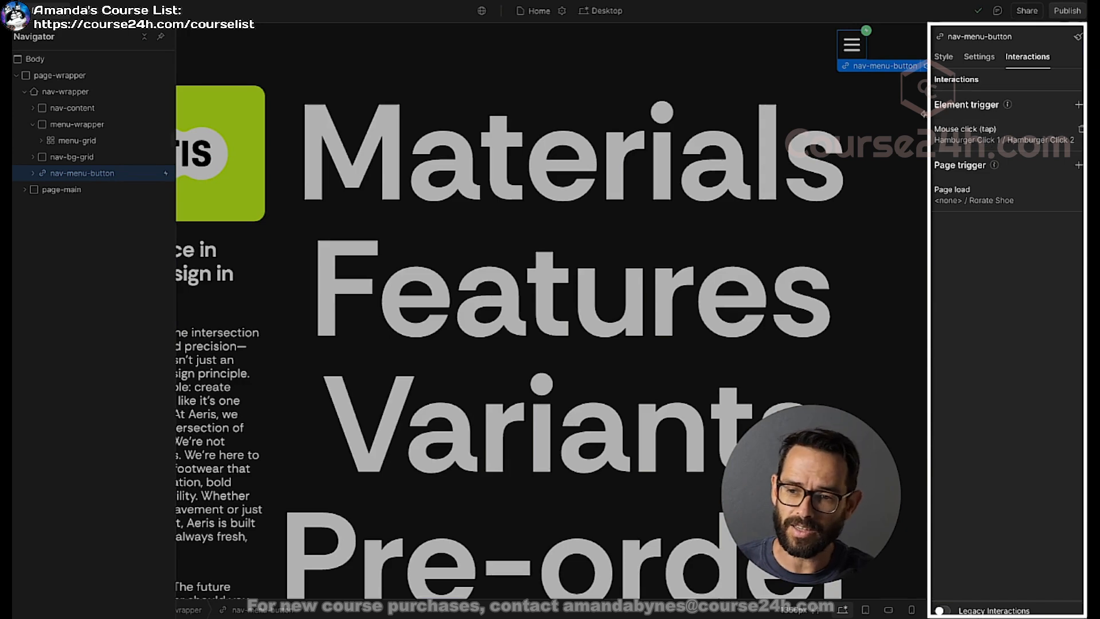
{"action": "left_click", "coordinate": [1079, 104]}
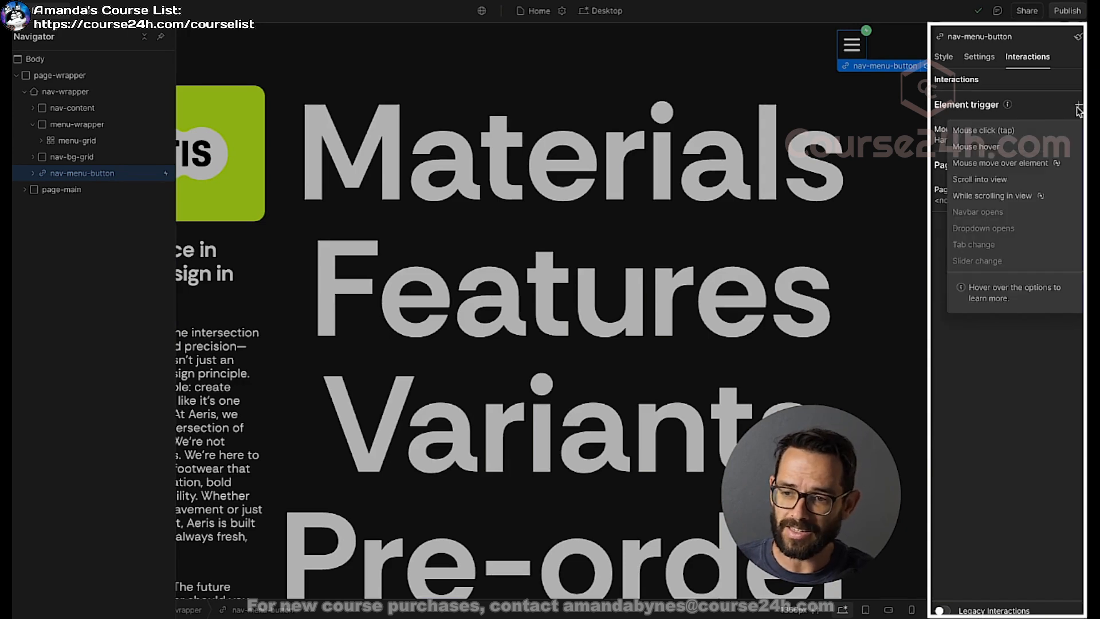
{"action": "left_click", "coordinate": [983, 131]}
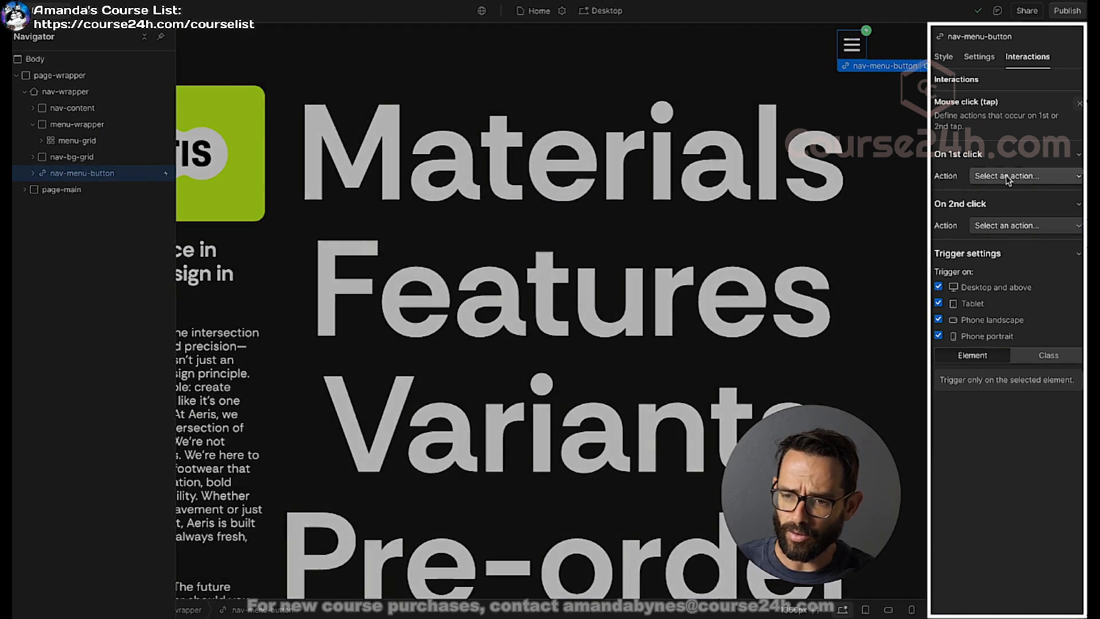
{"action": "left_click", "coordinate": [1007, 175]}
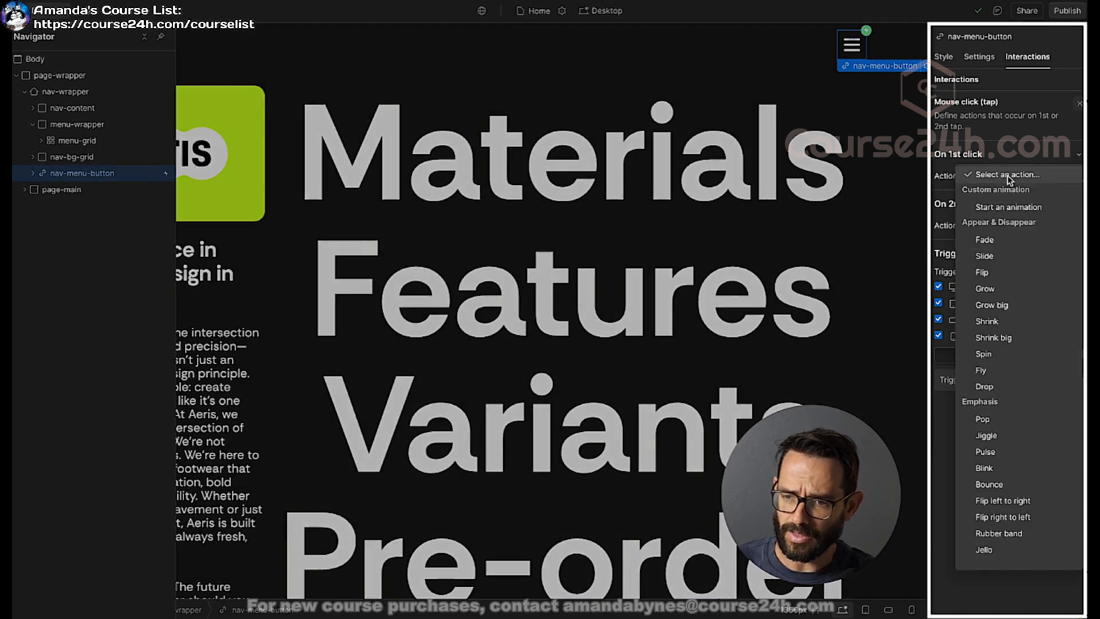
{"action": "left_click", "coordinate": [1002, 206]}
Create a new timed animation for the first click, name it Open Menu, and save it
{"action": "left_click", "coordinate": [1078, 198]}
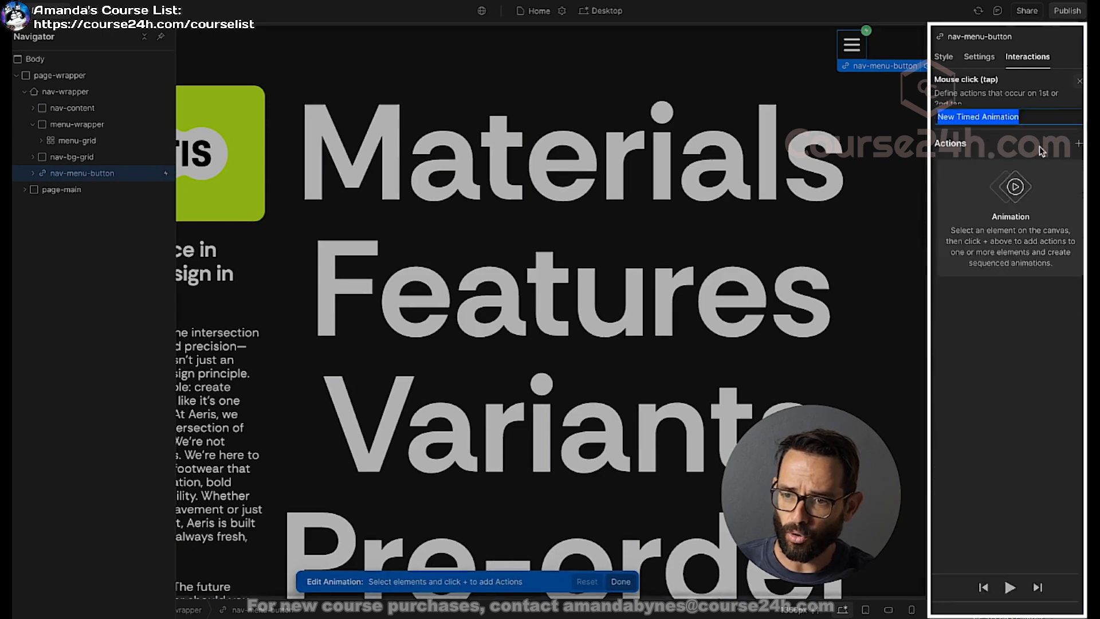
{"action": "type", "text": "Open Menu"}
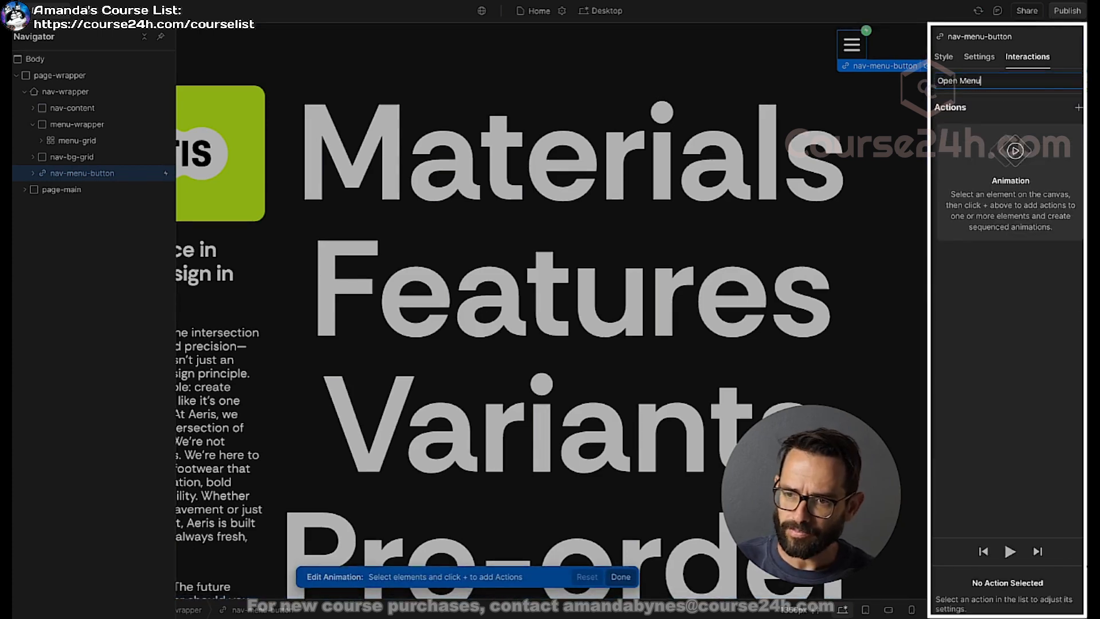
{"action": "key", "text": "Return"}
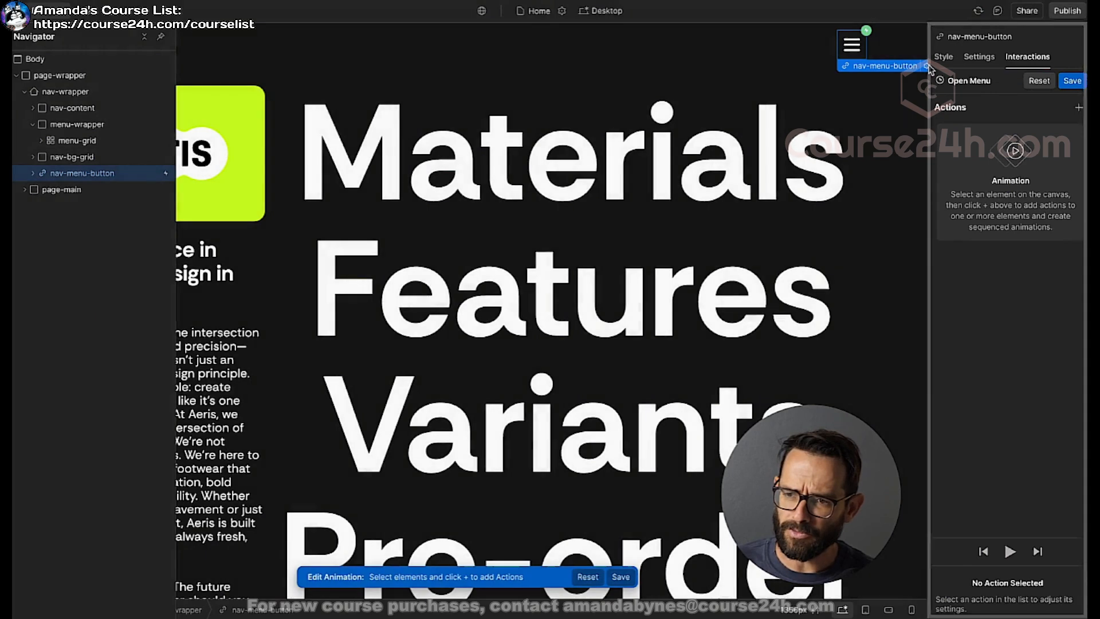
{"action": "left_click", "coordinate": [1072, 81]}
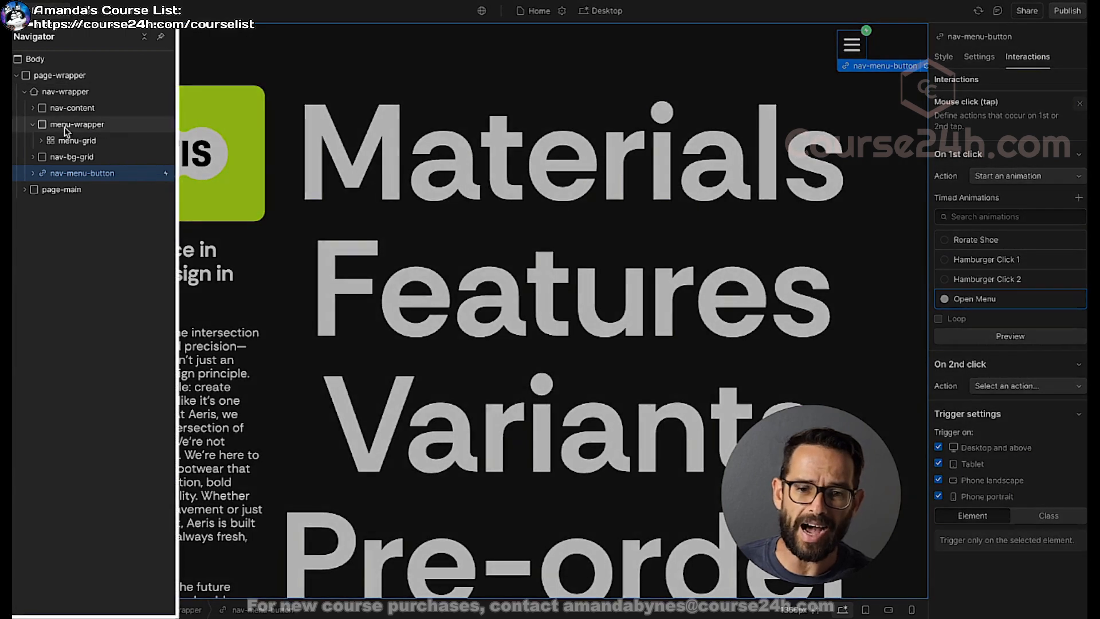
Set the menu-wrapper's height to 0% and its display to None
{"action": "left_click", "coordinate": [77, 124]}
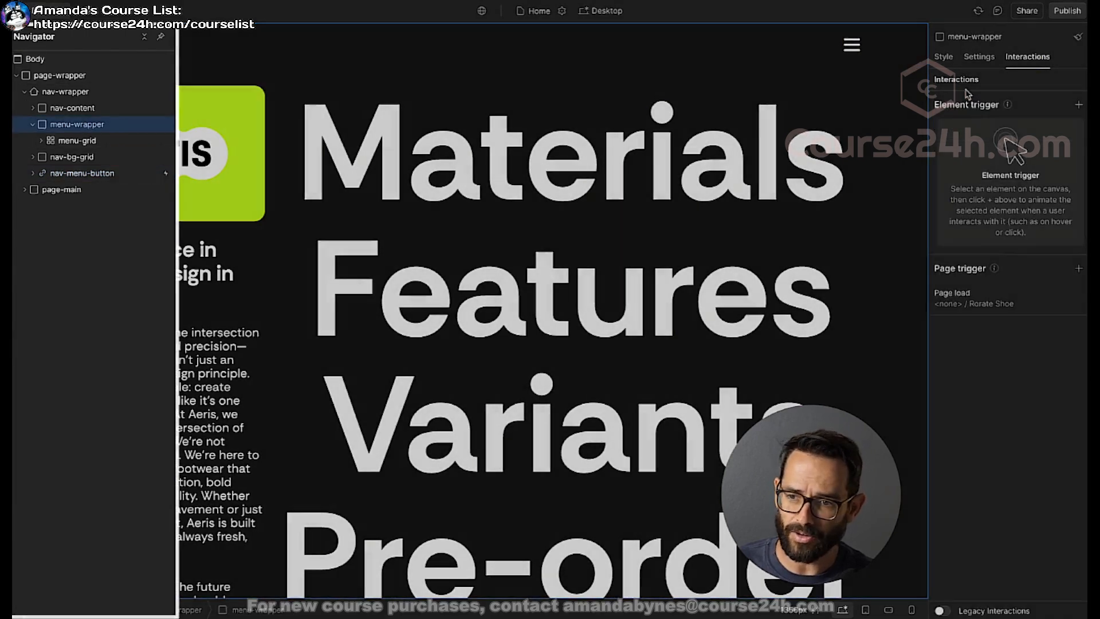
{"action": "left_click", "coordinate": [942, 58]}
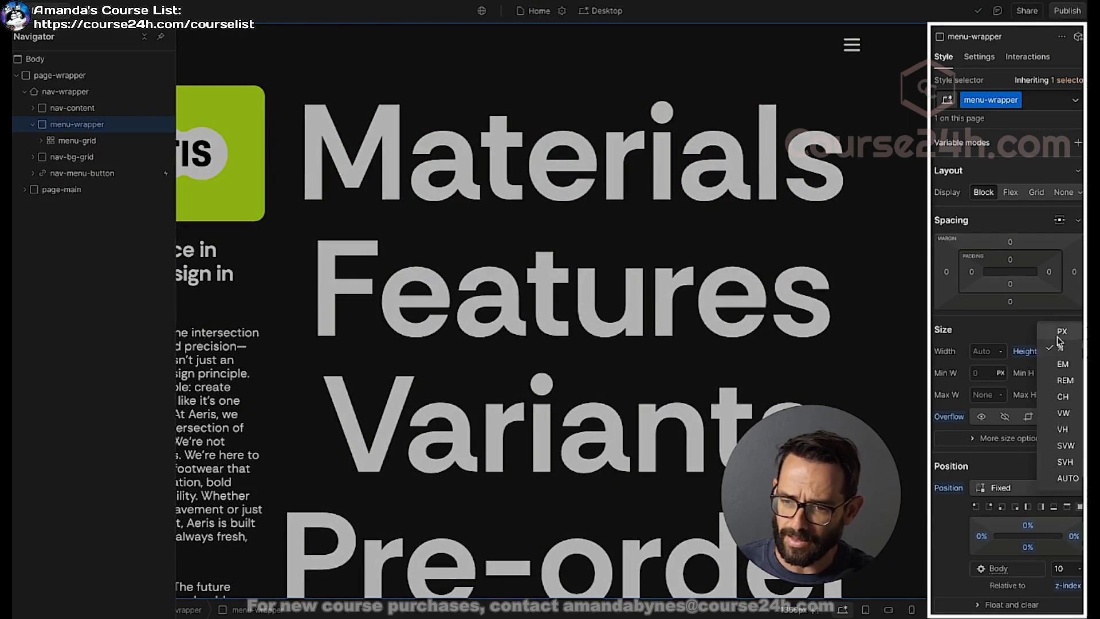
{"action": "type", "text": "0"}
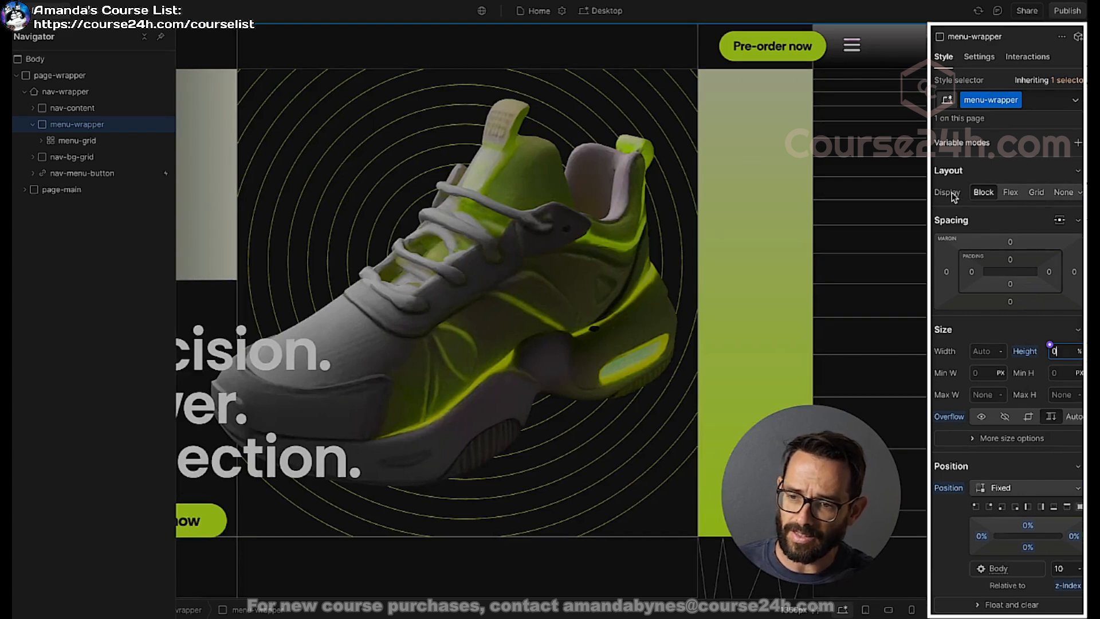
{"action": "left_click", "coordinate": [1063, 192]}
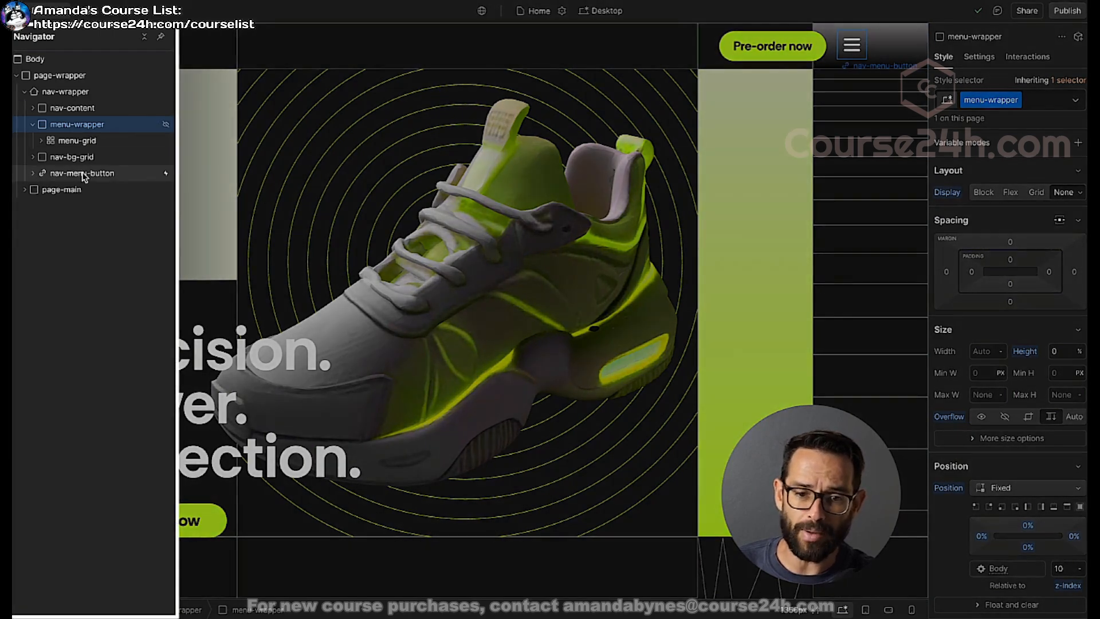
Reopen nav-menu-button's Open Menu animation for editing and add a Hide/Show action that sets menu-wrapper's display to Block
{"action": "left_click", "coordinate": [114, 173]}
{"action": "left_click", "coordinate": [1013, 56]}
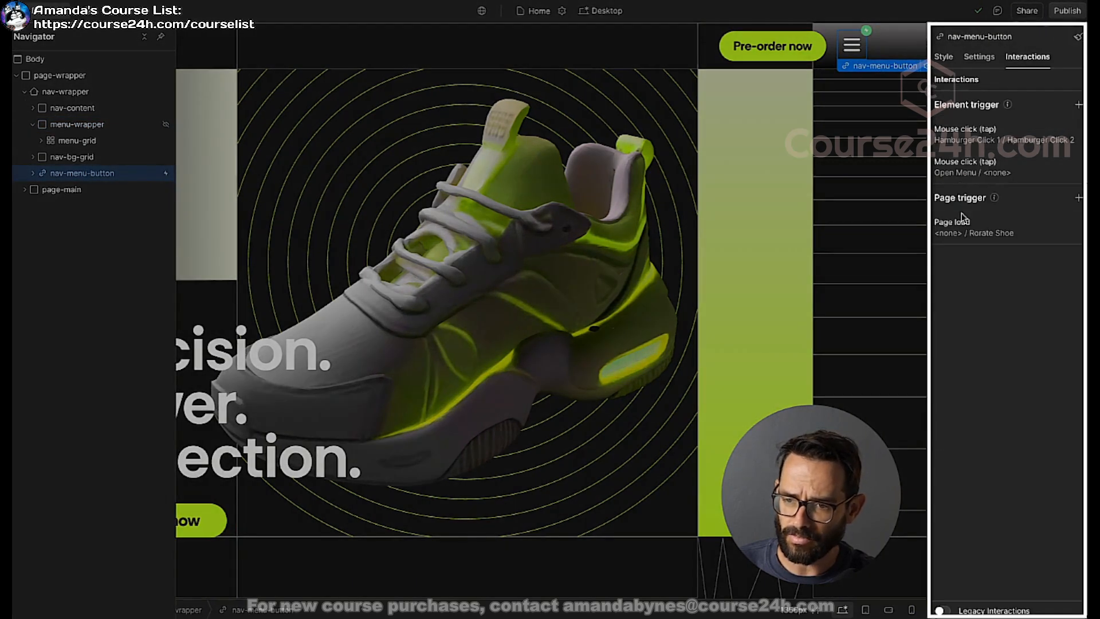
{"action": "left_click", "coordinate": [955, 176]}
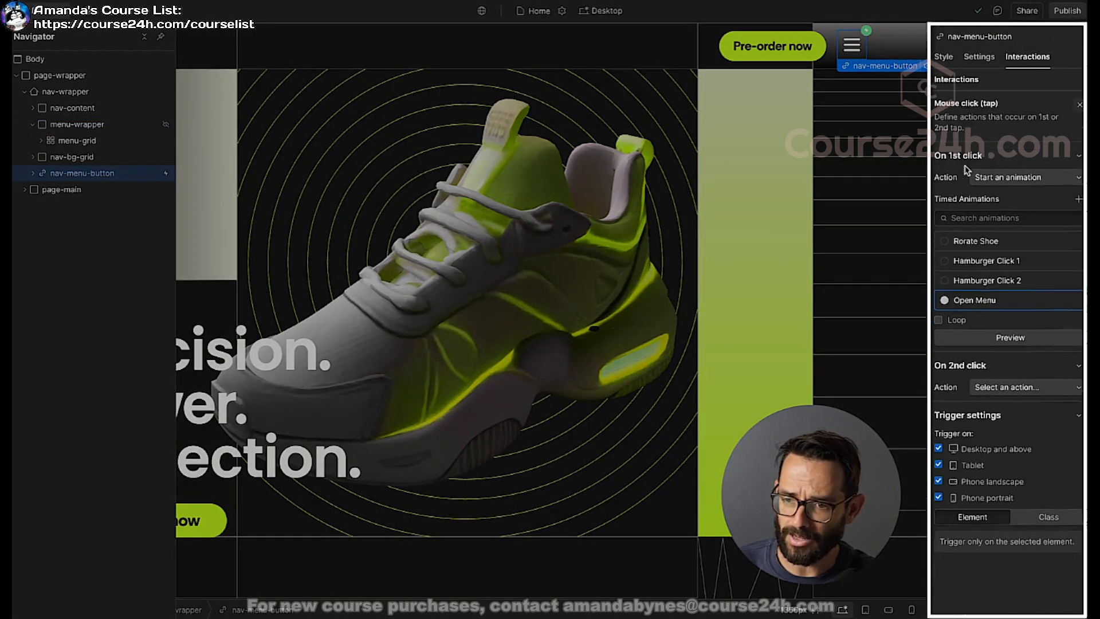
{"action": "left_click", "coordinate": [976, 305]}
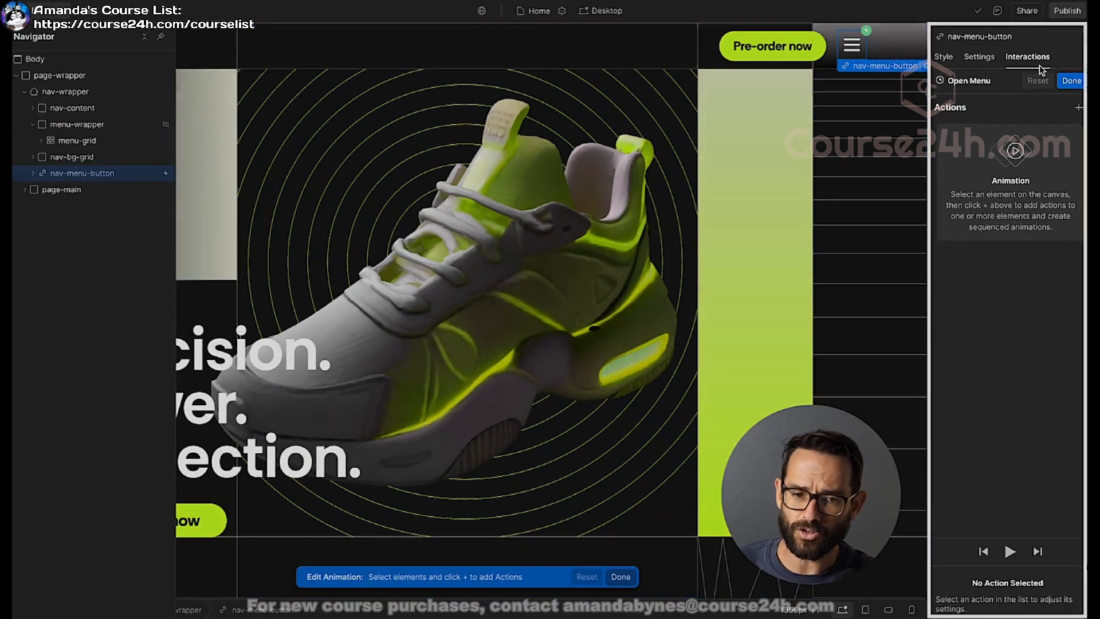
{"action": "left_click", "coordinate": [76, 124]}
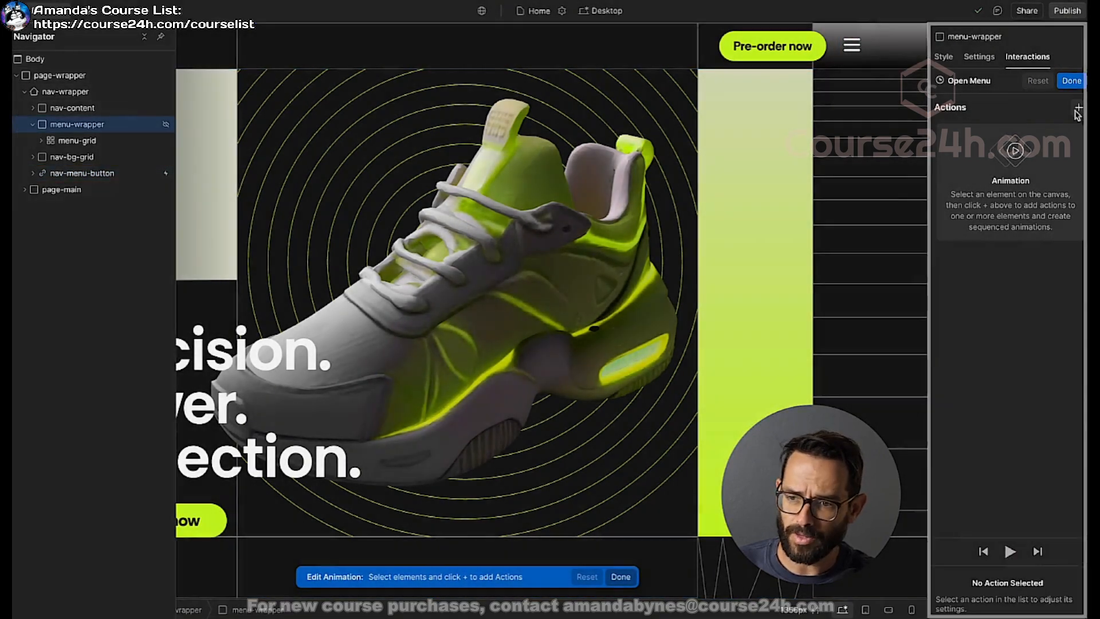
{"action": "left_click", "coordinate": [1078, 108]}
{"action": "left_click", "coordinate": [1033, 455]}
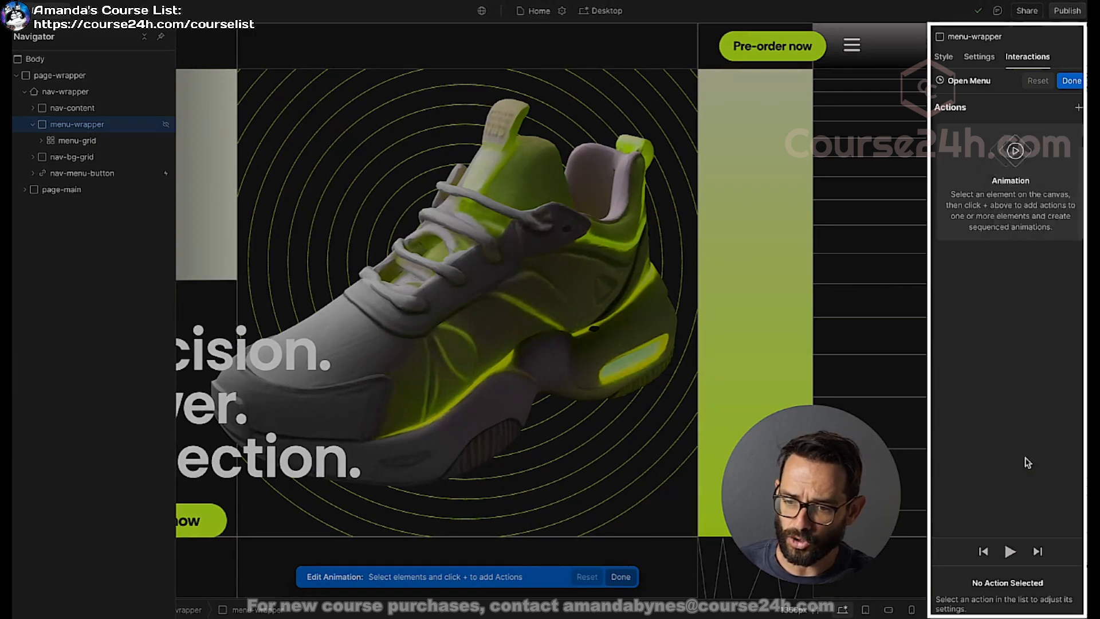
{"action": "left_click", "coordinate": [984, 607]}
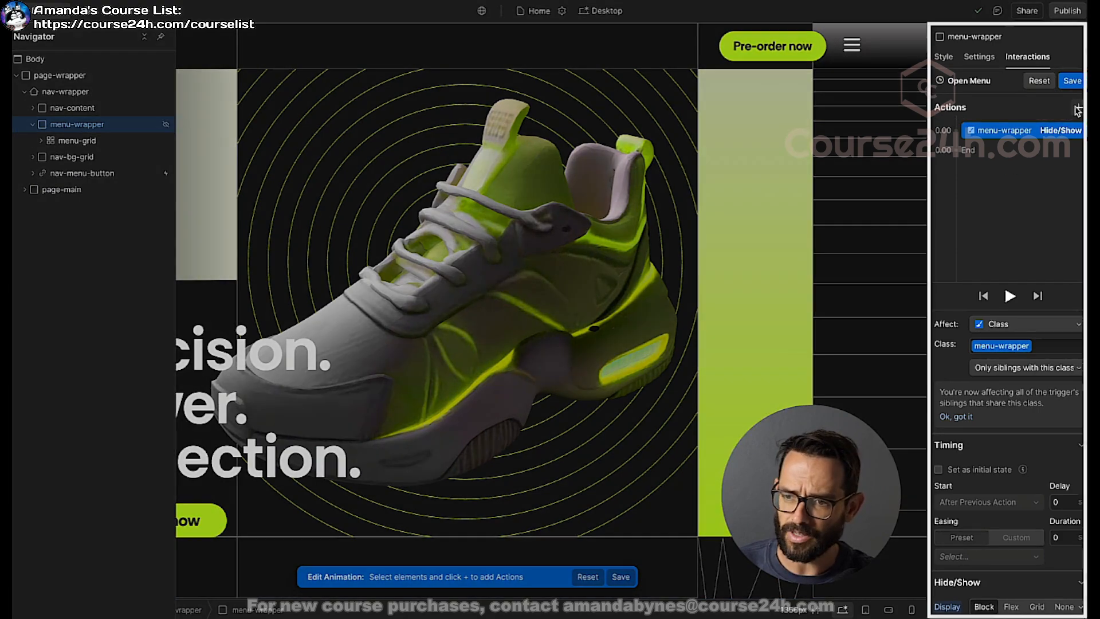
Add a Size action for menu-wrapper with height 100% to Open Menu, save, and finish editing the animation
{"action": "left_click", "coordinate": [1079, 107]}
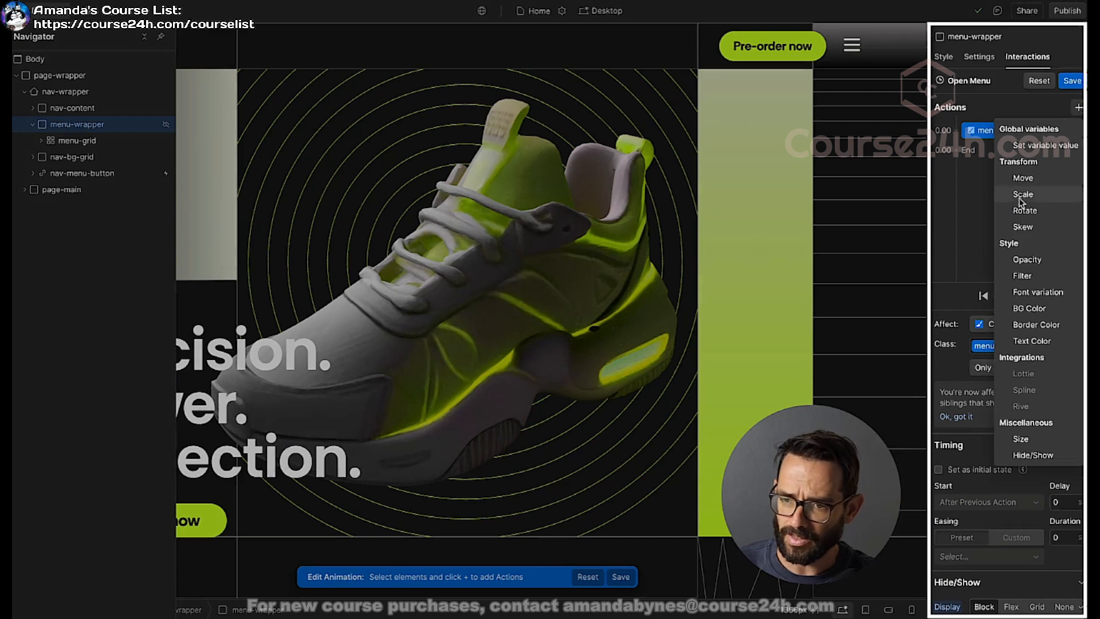
{"action": "left_click", "coordinate": [1025, 438]}
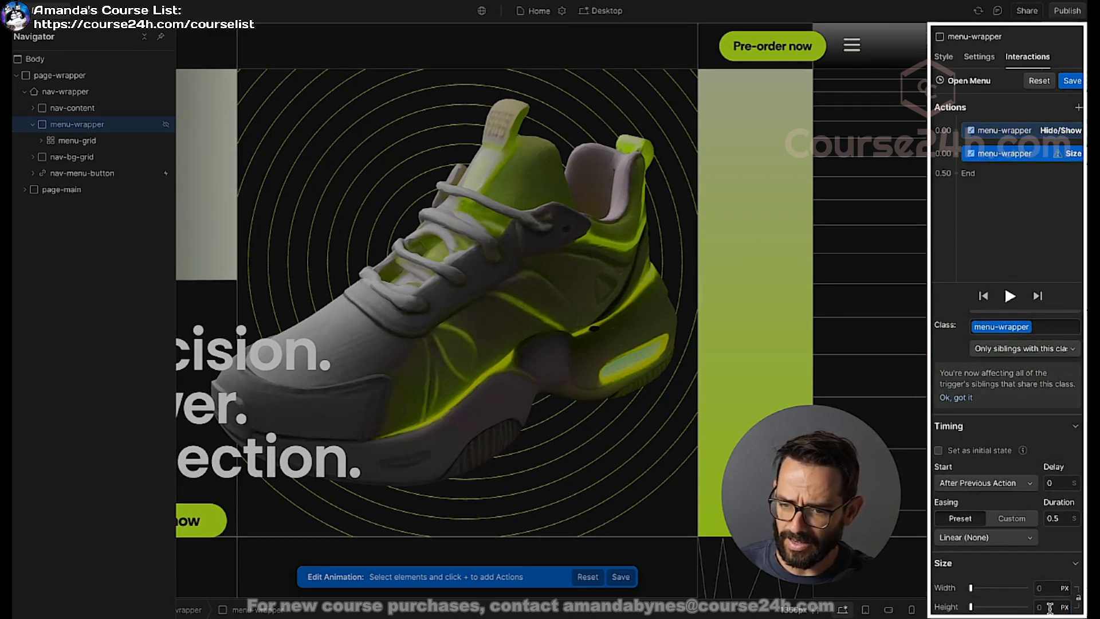
{"action": "key", "text": "Return"}
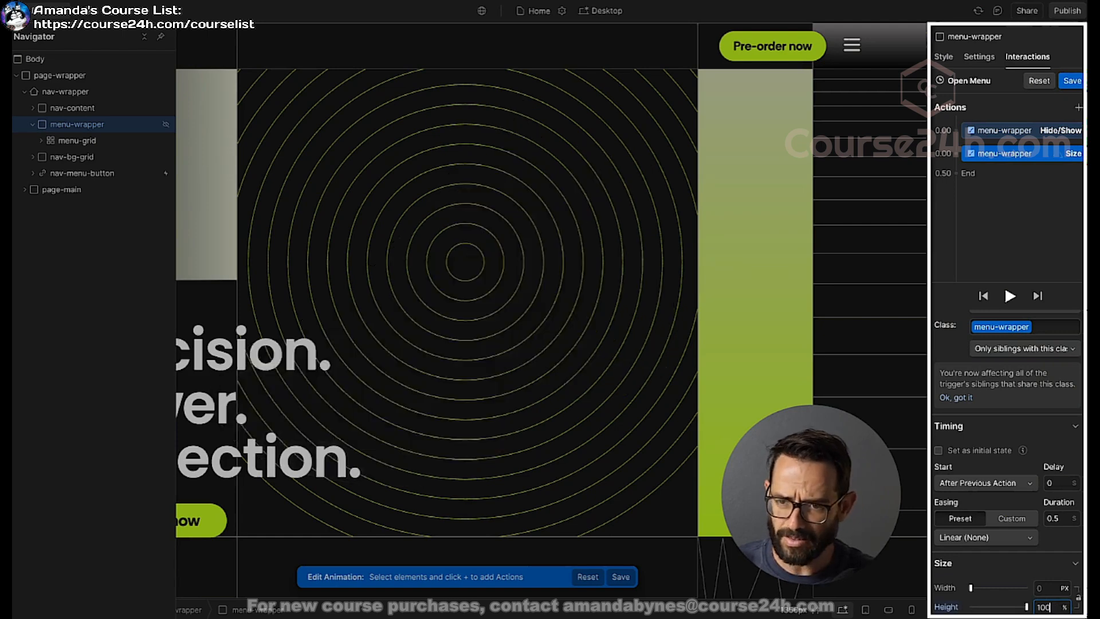
{"action": "left_click", "coordinate": [1018, 241]}
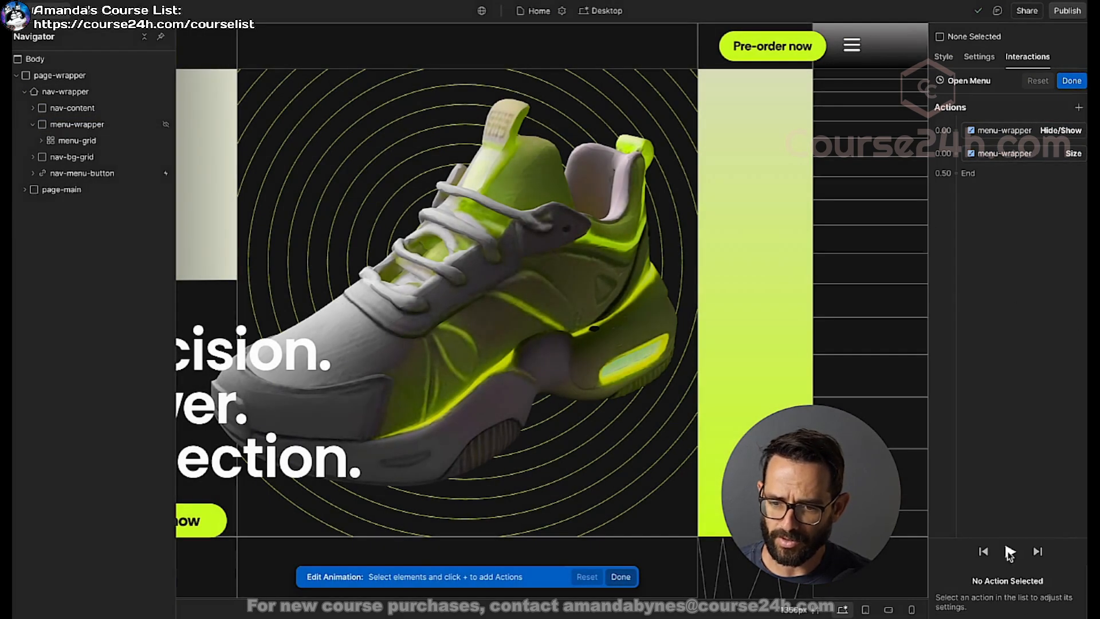
{"action": "left_click", "coordinate": [1006, 155]}
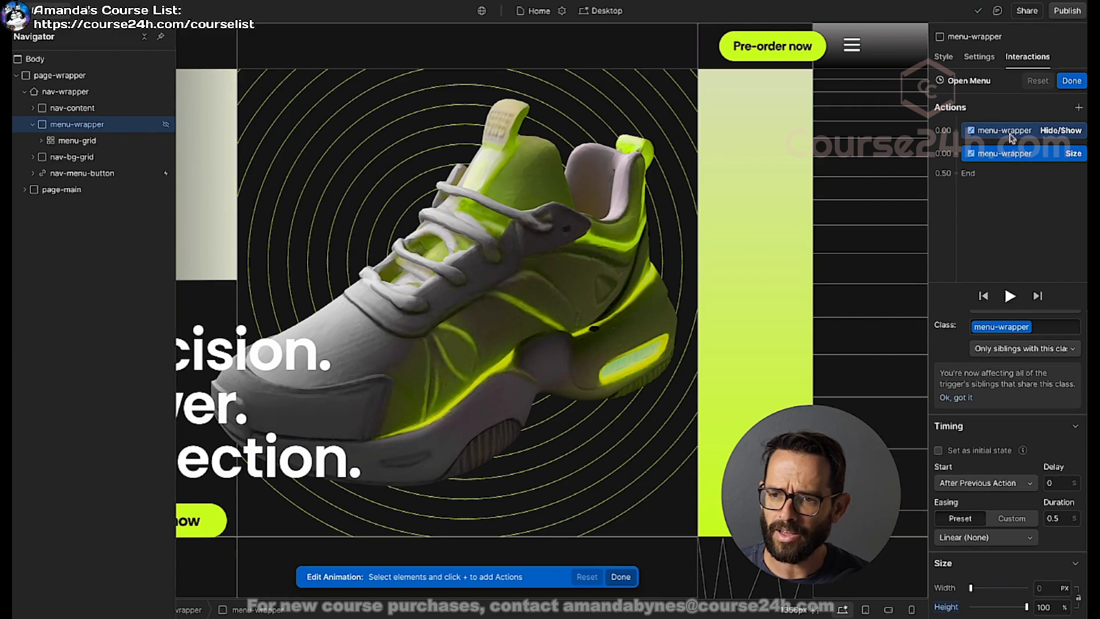
{"action": "left_click", "coordinate": [1070, 80]}
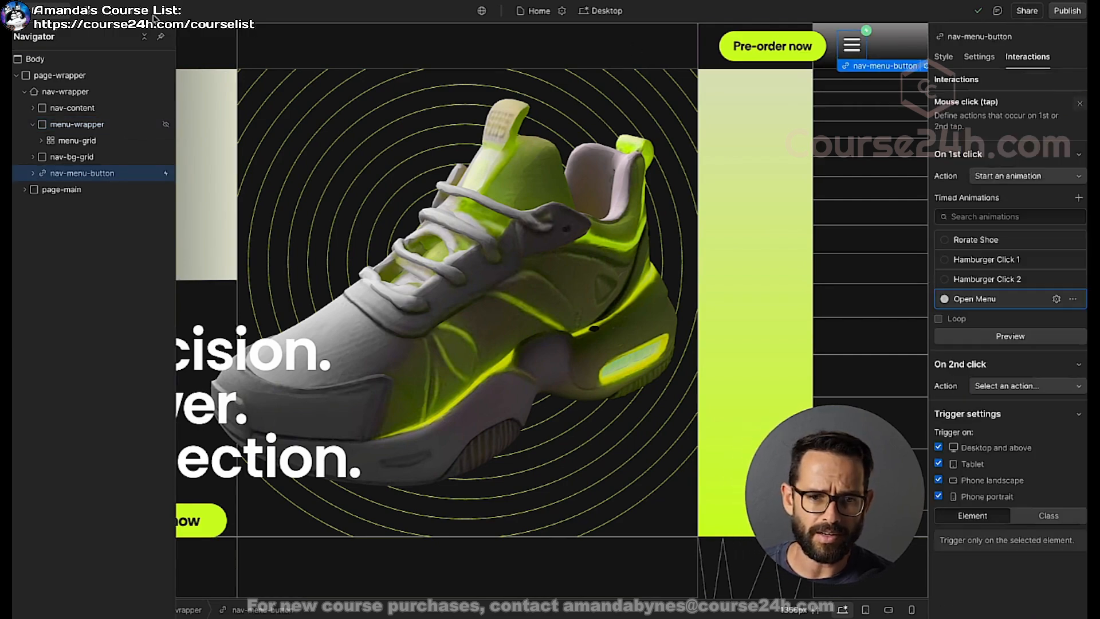
Preview the page, test opening the menu with the hamburger button, and return to the design view
{"action": "key", "text": "shift+p"}
{"action": "left_click", "coordinate": [1015, 45]}
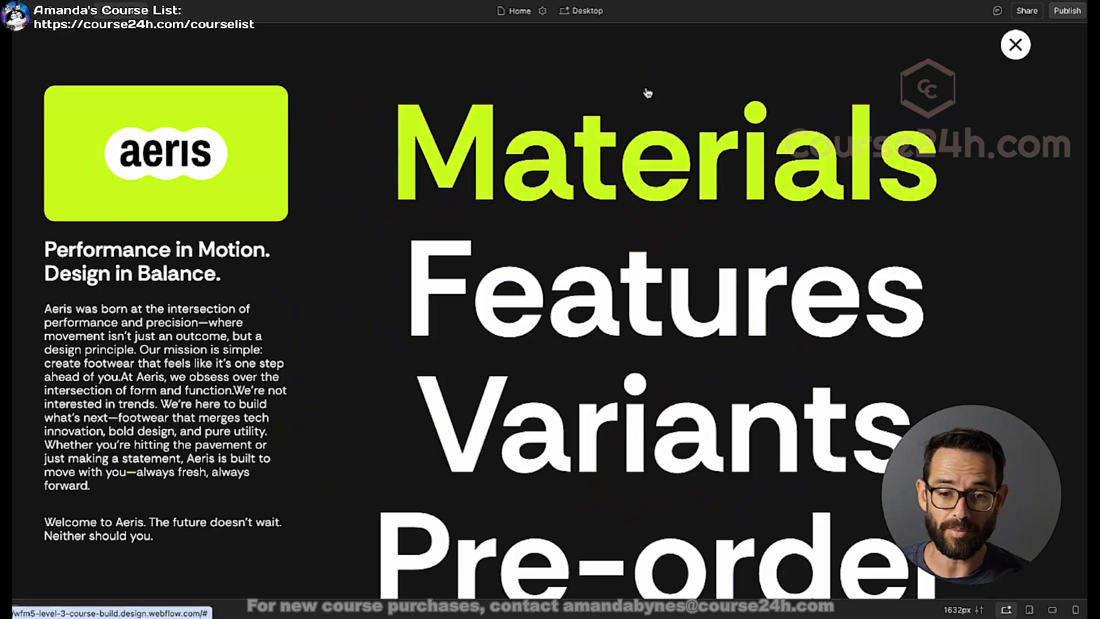
{"action": "key", "text": "shift+p"}
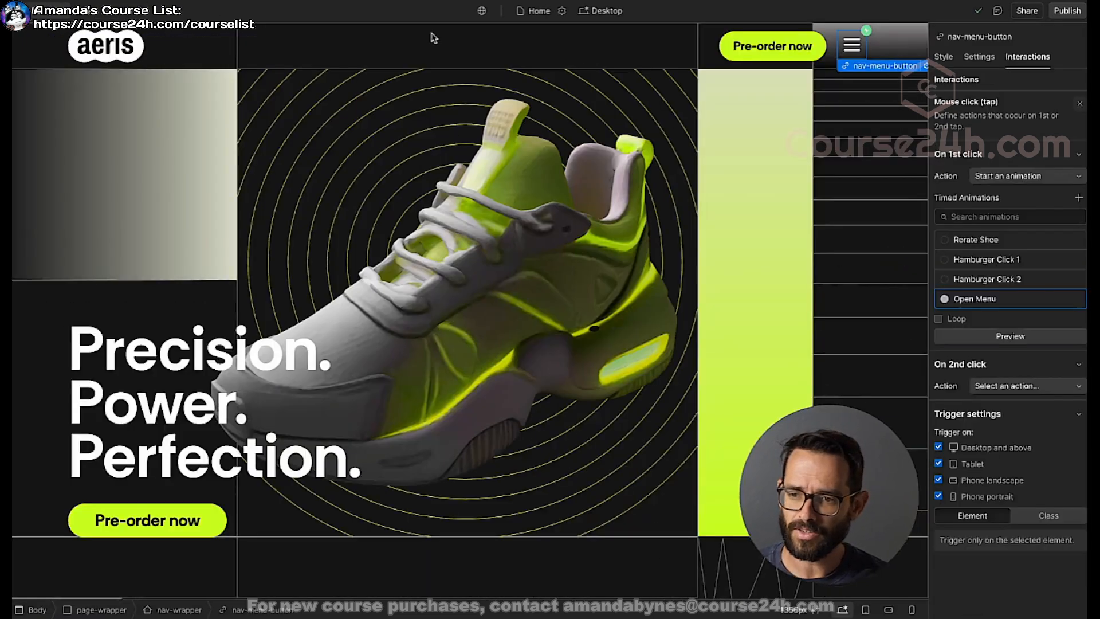
Edit Open Menu's menu-wrapper Size action to a 1 s duration with Out Cubic easing, and save the animation
{"action": "left_click", "coordinate": [983, 303]}
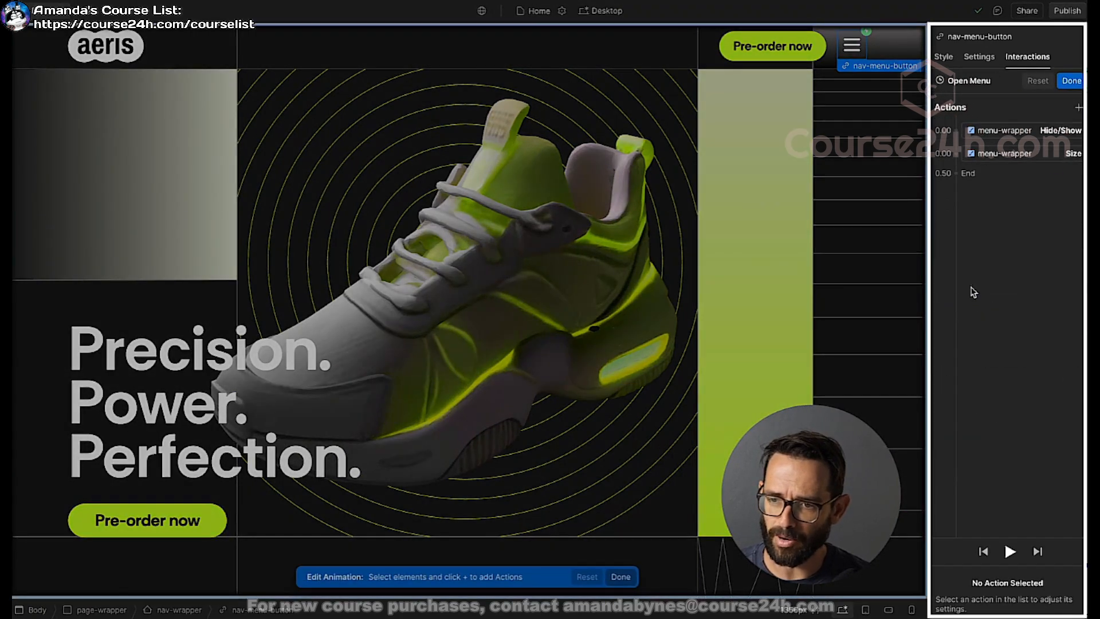
{"action": "left_click", "coordinate": [1022, 151]}
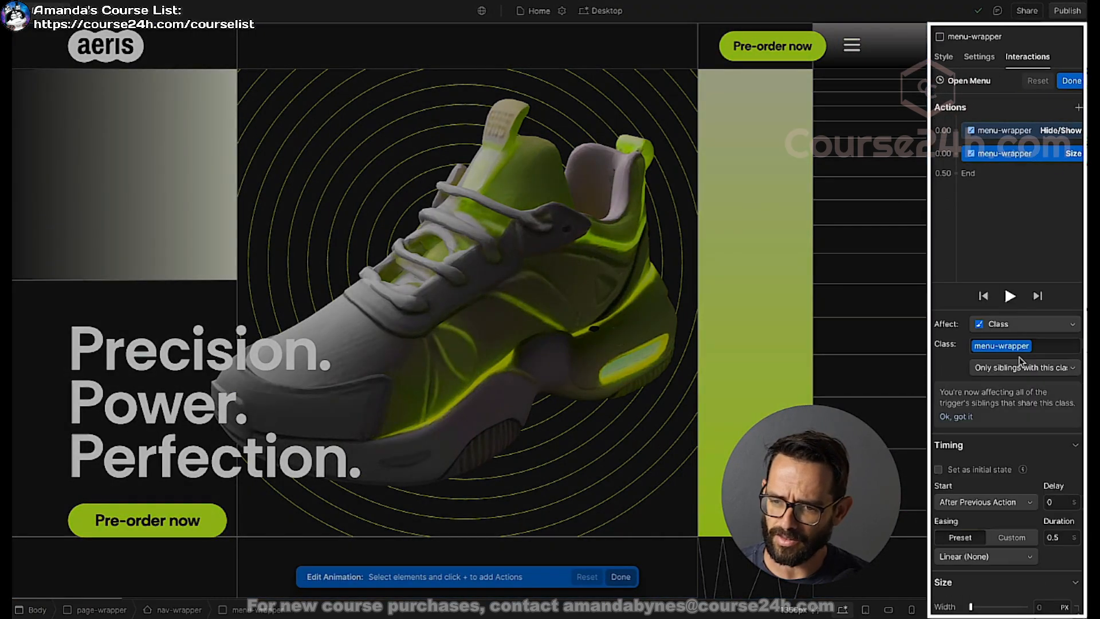
{"action": "type", "text": "1"}
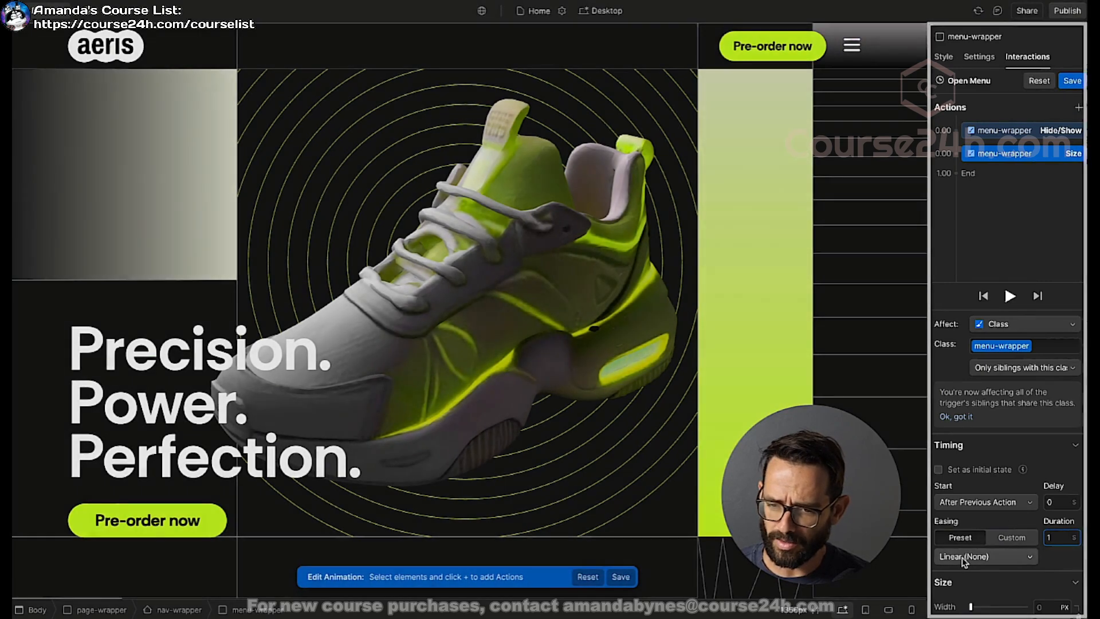
{"action": "left_click", "coordinate": [968, 557]}
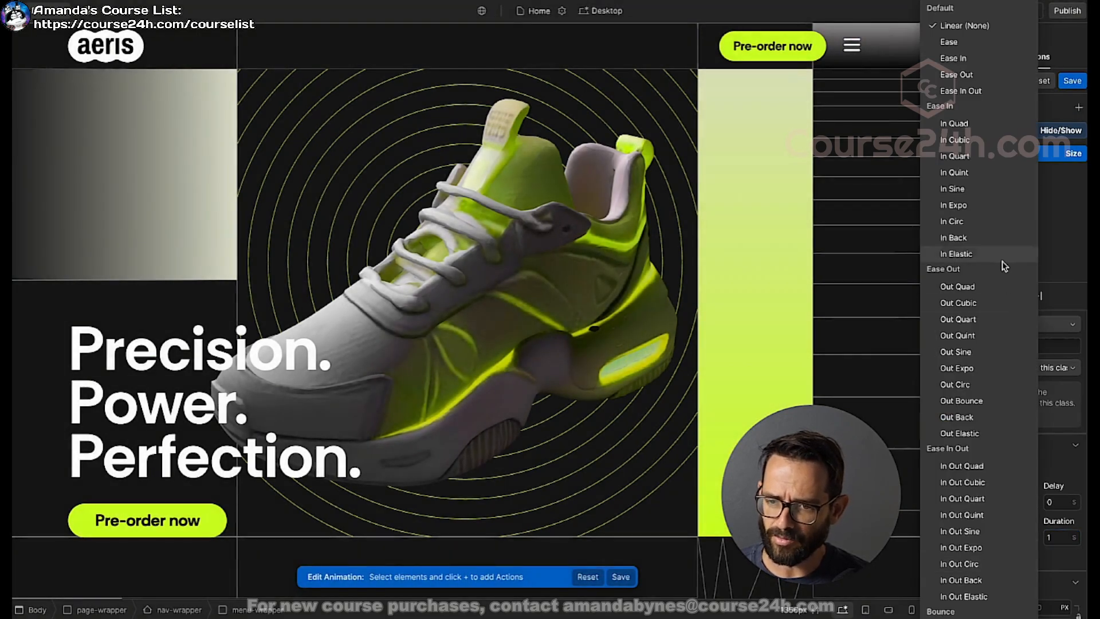
{"action": "left_click", "coordinate": [955, 302]}
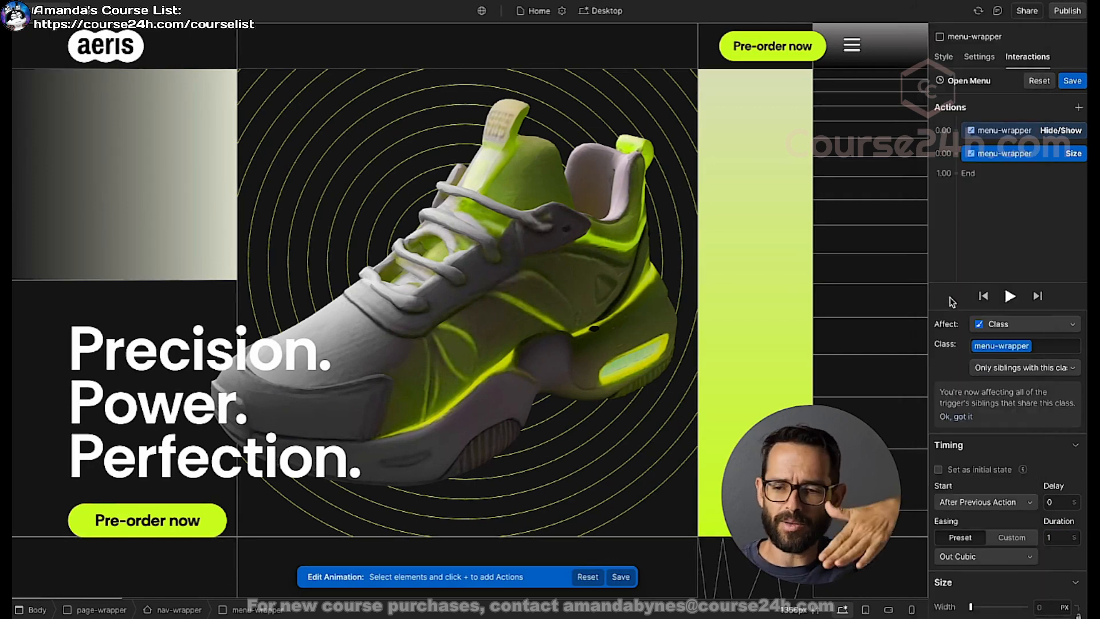
{"action": "left_click", "coordinate": [1072, 81]}
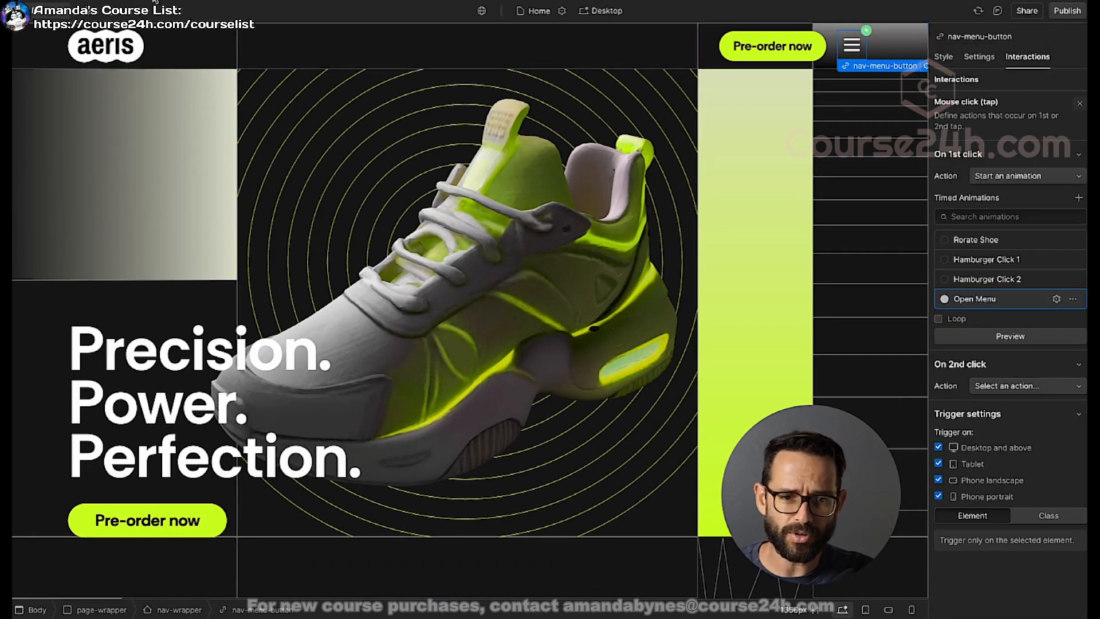
Preview the page, open the menu with the hamburger button to test the new timing, and return to the design view
{"action": "left_click", "coordinate": [148, 10]}
{"action": "left_click", "coordinate": [1016, 44]}
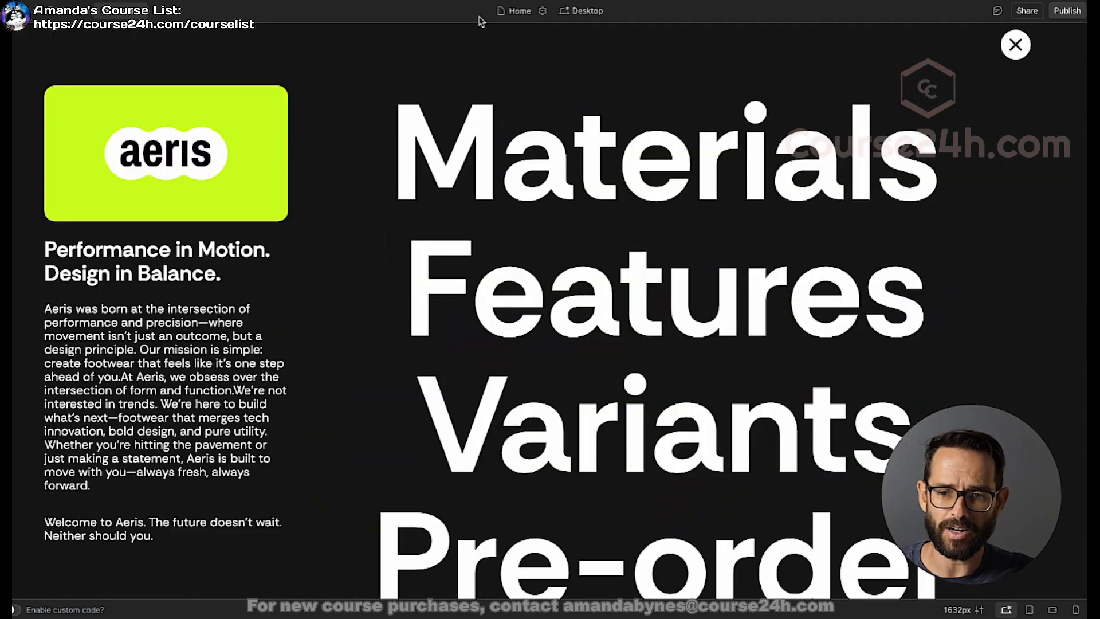
{"action": "left_click", "coordinate": [143, 10]}
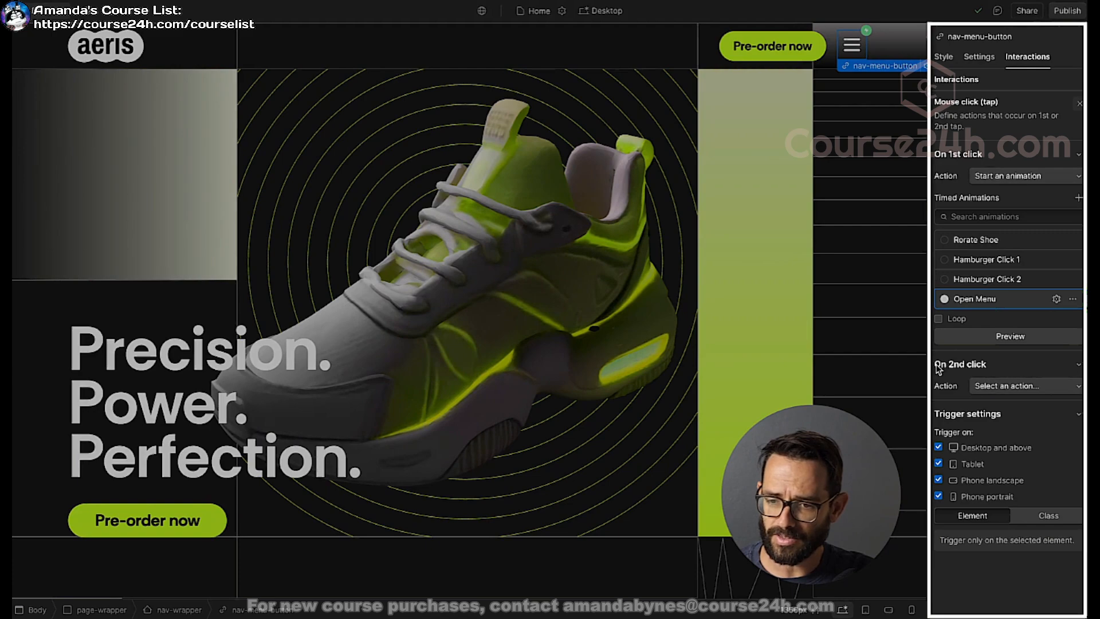
Set nav-menu-button's 2nd click action to Start an animation and duplicate the Open Menu animation
{"action": "left_click", "coordinate": [1019, 385]}
{"action": "left_click", "coordinate": [1011, 404]}
{"action": "scroll", "coordinate": [1011, 392], "scroll_direction": "down", "scroll_amount": 1}
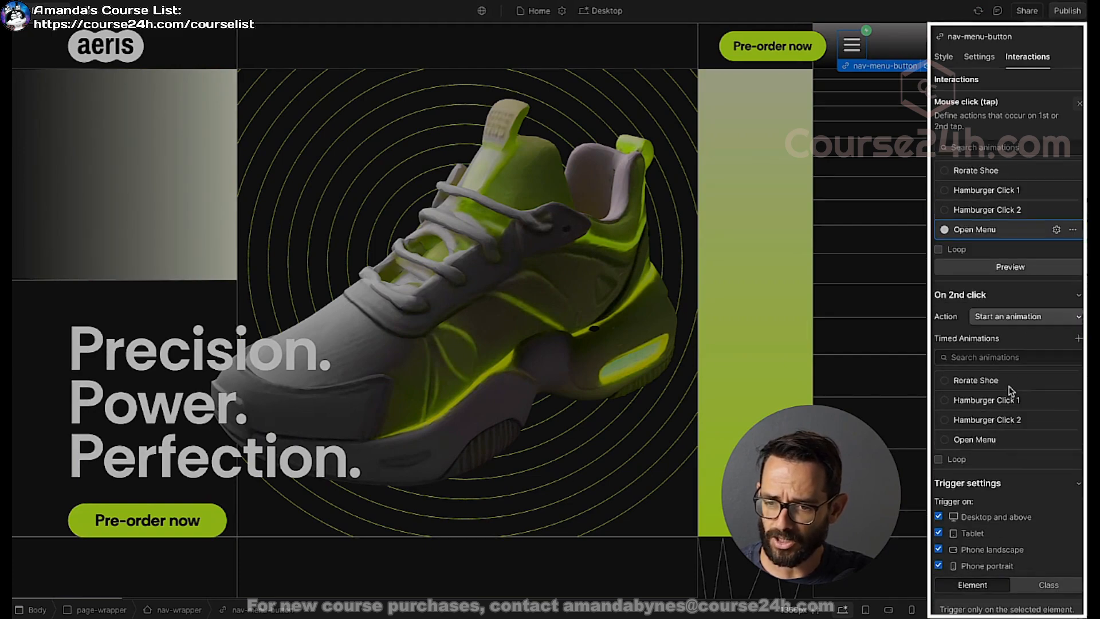
{"action": "left_click", "coordinate": [1069, 436]}
{"action": "left_click", "coordinate": [1040, 493]}
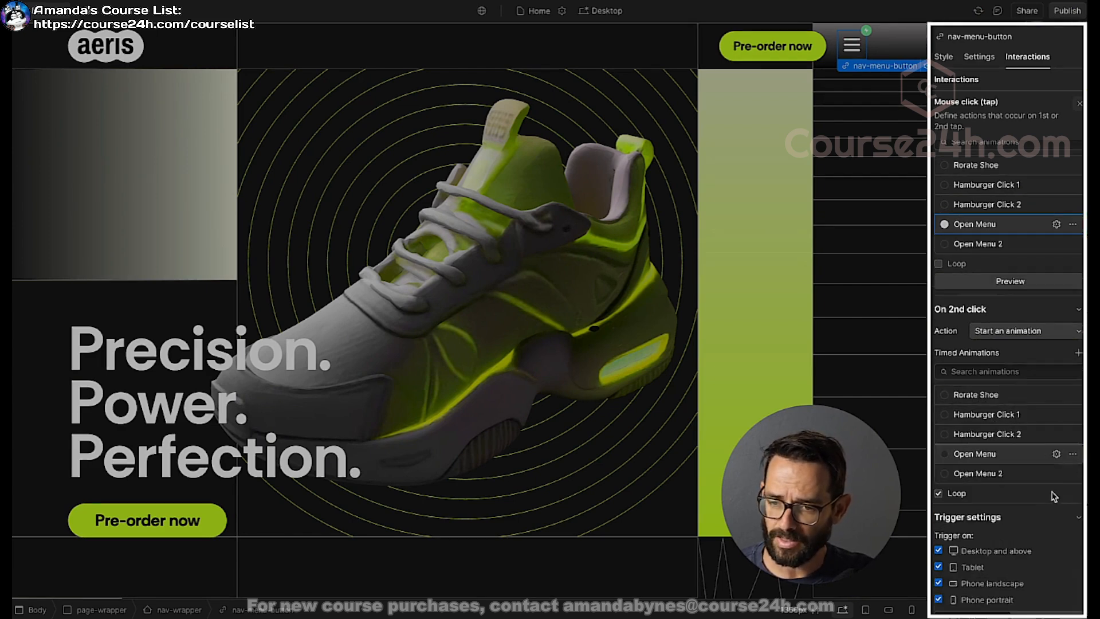
Open the duplicated Open Menu 2 animation from the 2nd click list and rename it Close Menu
{"action": "left_click", "coordinate": [982, 454]}
{"action": "left_click", "coordinate": [979, 479]}
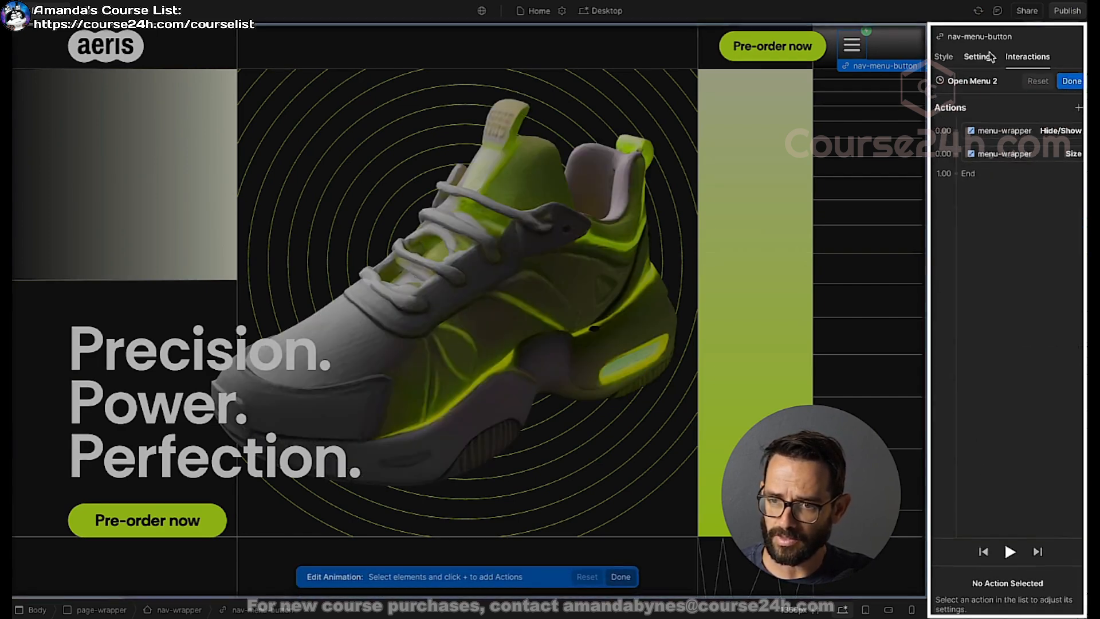
{"action": "type", "text": "Menu "}
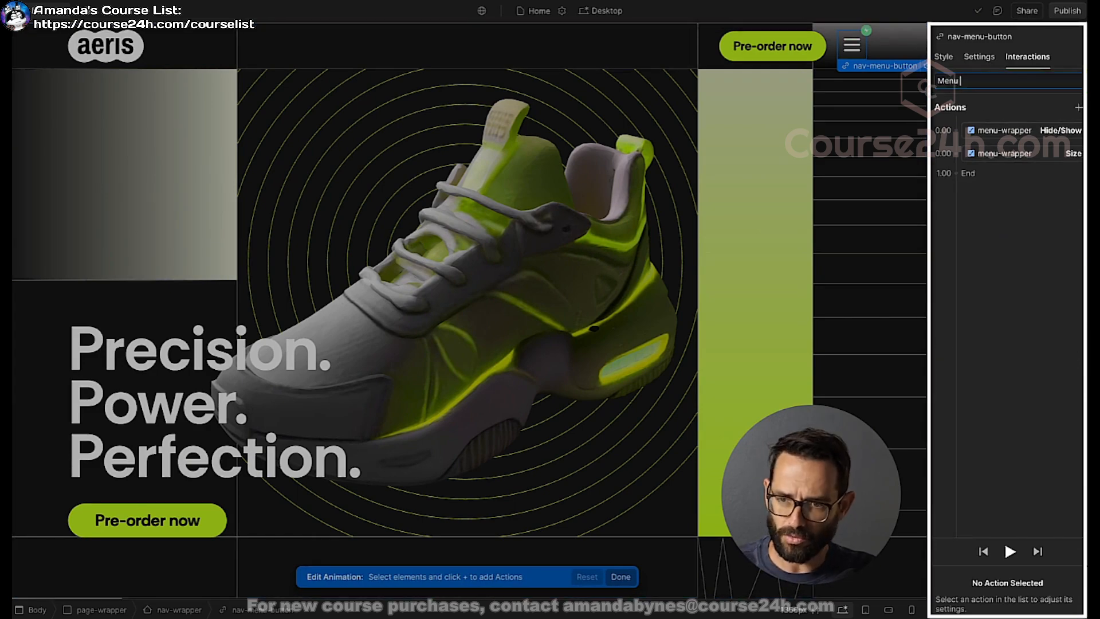
{"action": "type", "text": "Close"}
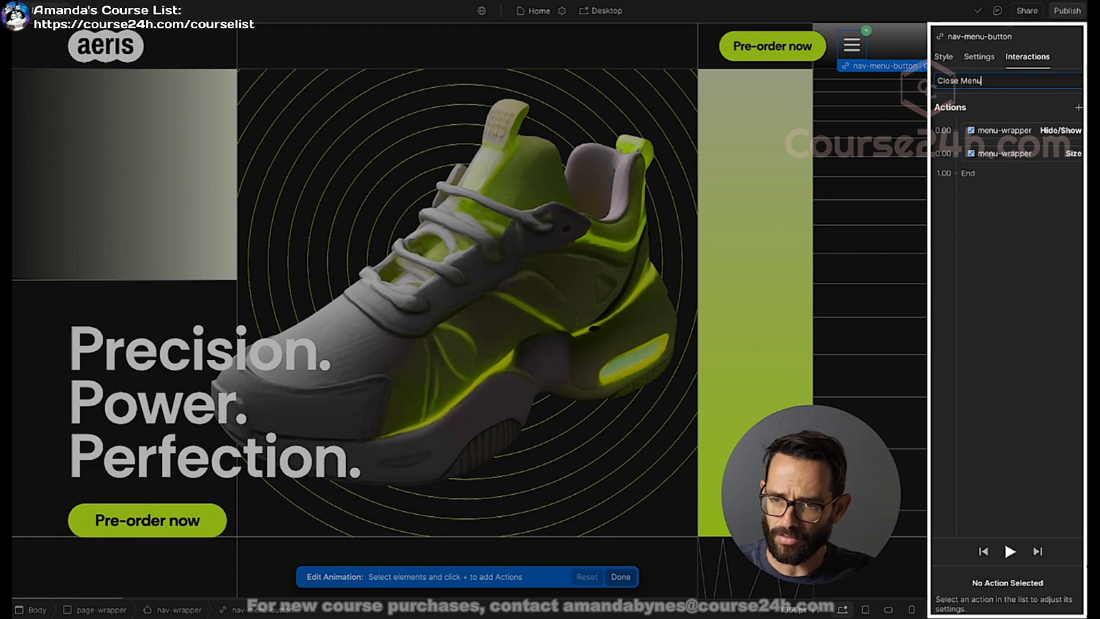
{"action": "type", "text": " Menu"}
{"action": "key", "text": "Return"}
In Close Menu, set the Size action's height to 0% and place the Hide/Show action after it with display None
{"action": "left_click", "coordinate": [1012, 153]}
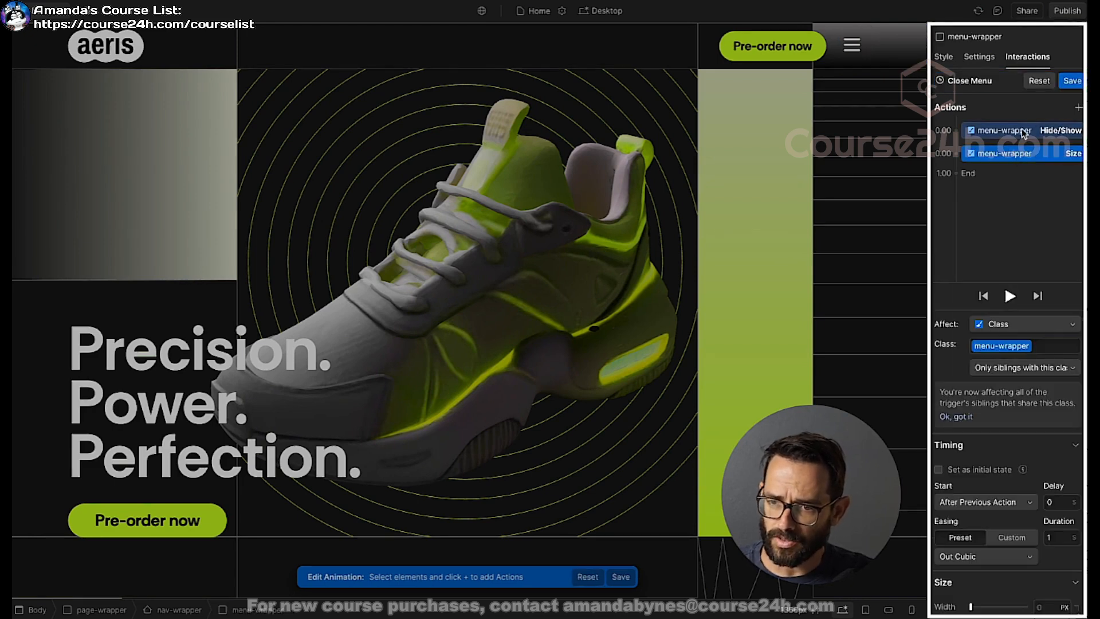
{"action": "scroll", "coordinate": [1037, 588], "scroll_direction": "down", "scroll_amount": 1}
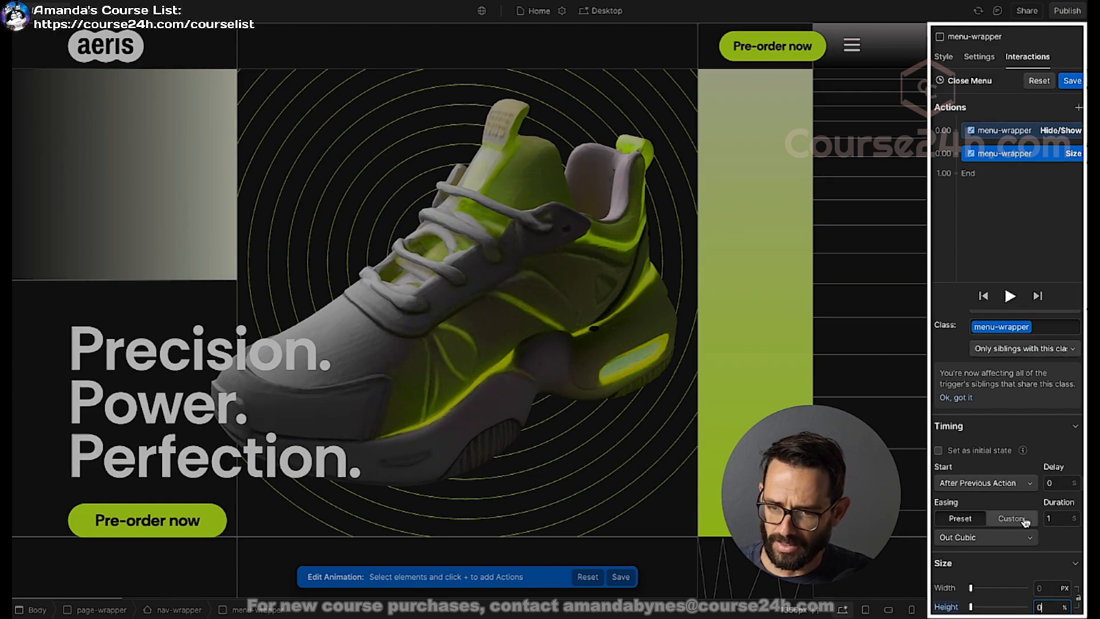
{"action": "left_click_drag", "start_coordinate": [1016, 130], "coordinate": [1030, 155]}
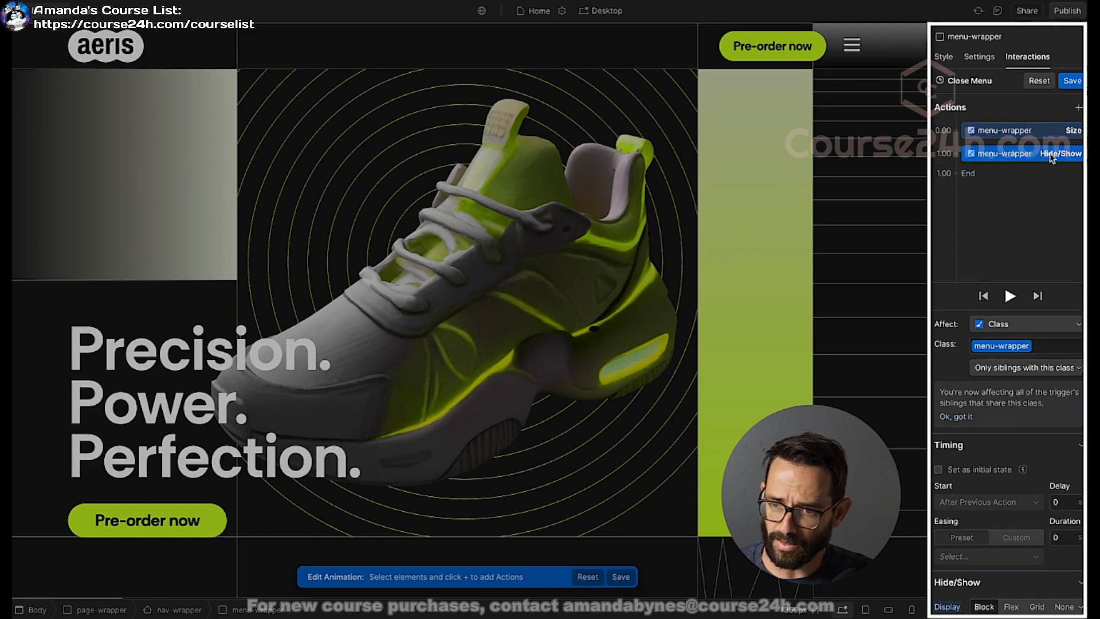
{"action": "left_click", "coordinate": [1063, 607]}
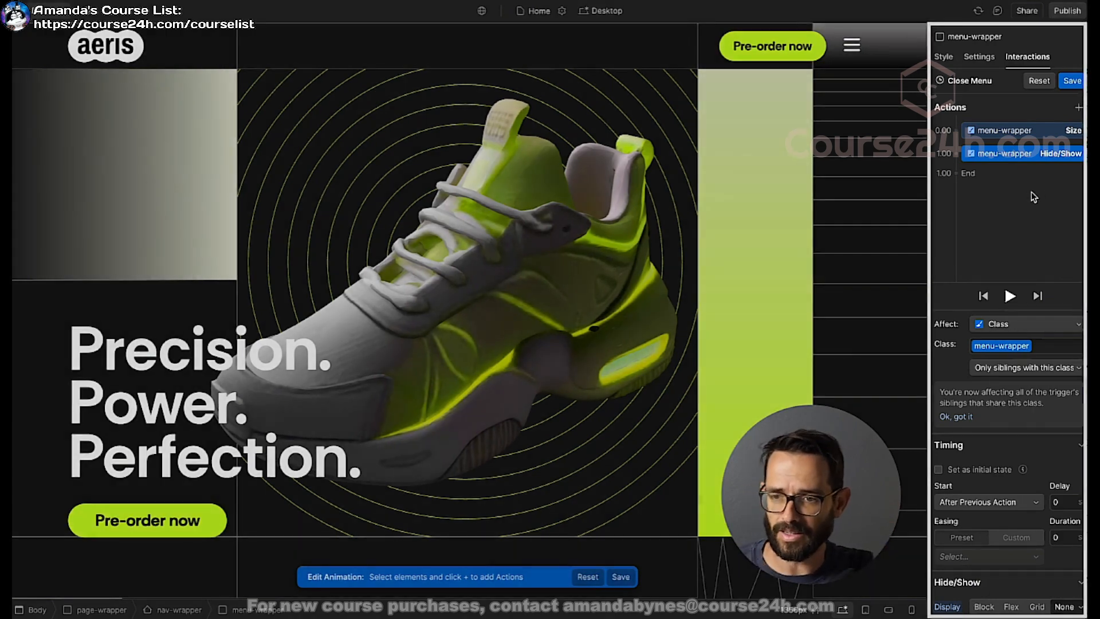
Check the settings of Close Menu's Size and Hide/Show actions and save the animation
{"action": "left_click", "coordinate": [999, 131]}
{"action": "scroll", "coordinate": [1015, 565], "scroll_direction": "down", "scroll_amount": 1}
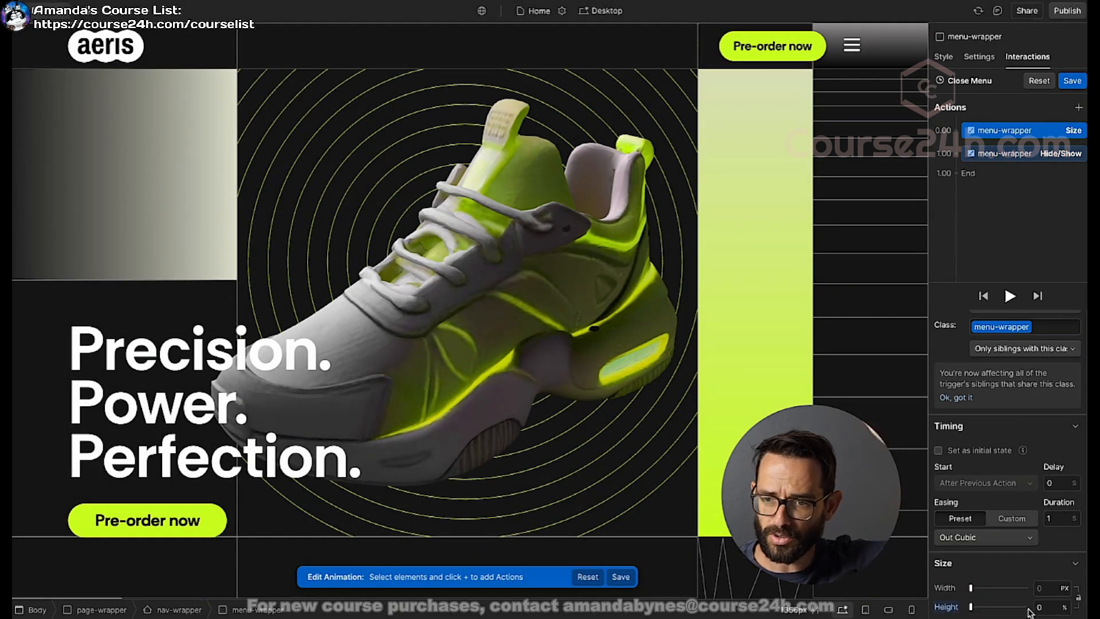
{"action": "left_click", "coordinate": [1008, 154]}
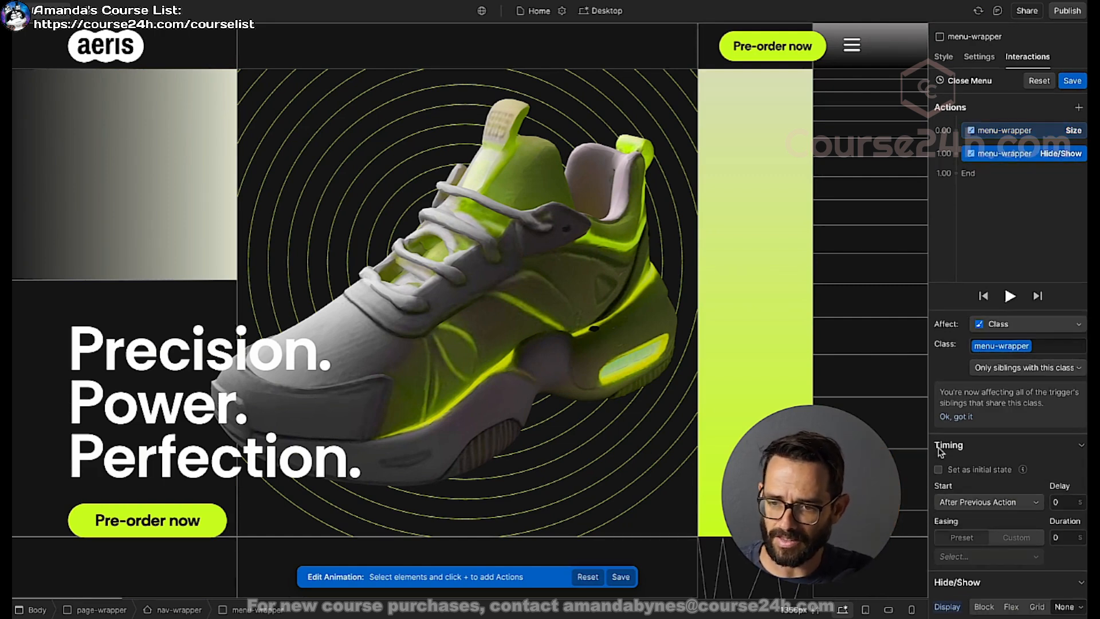
{"action": "left_click", "coordinate": [1069, 81]}
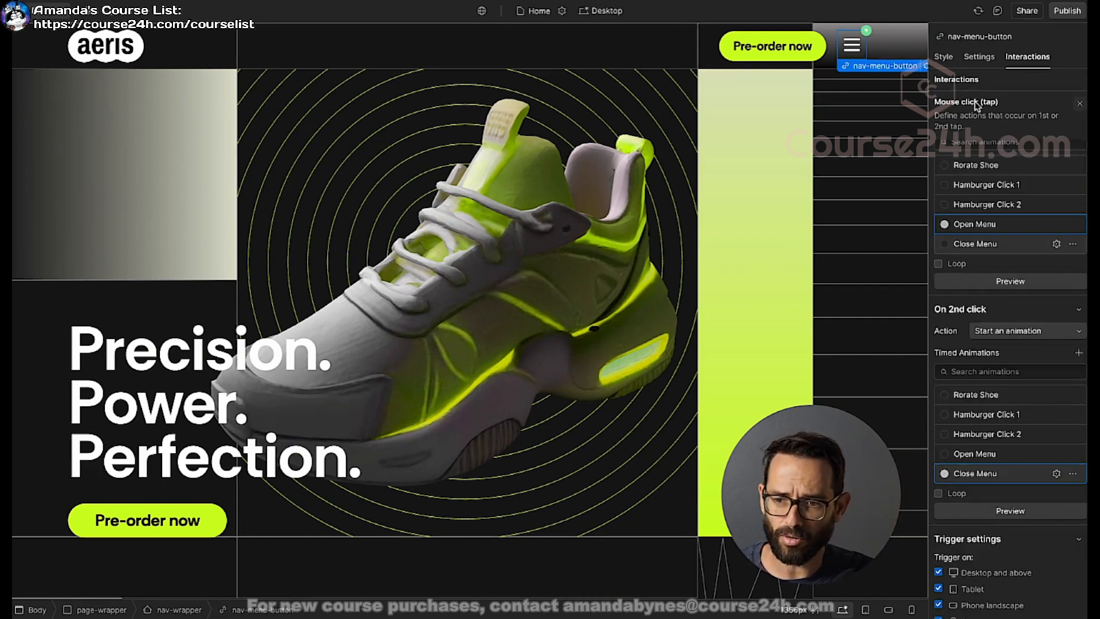
Preview the page and test opening and closing the full-screen menu several times with the hamburger button
{"action": "key", "text": "ctrl+shift+p"}
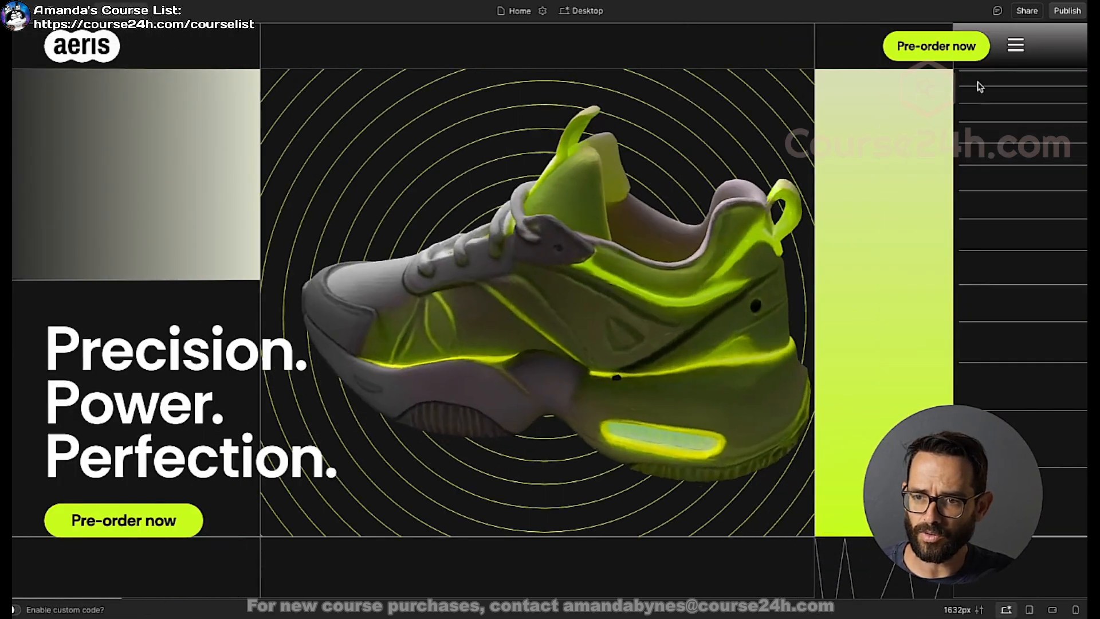
{"action": "left_click", "coordinate": [1017, 45]}
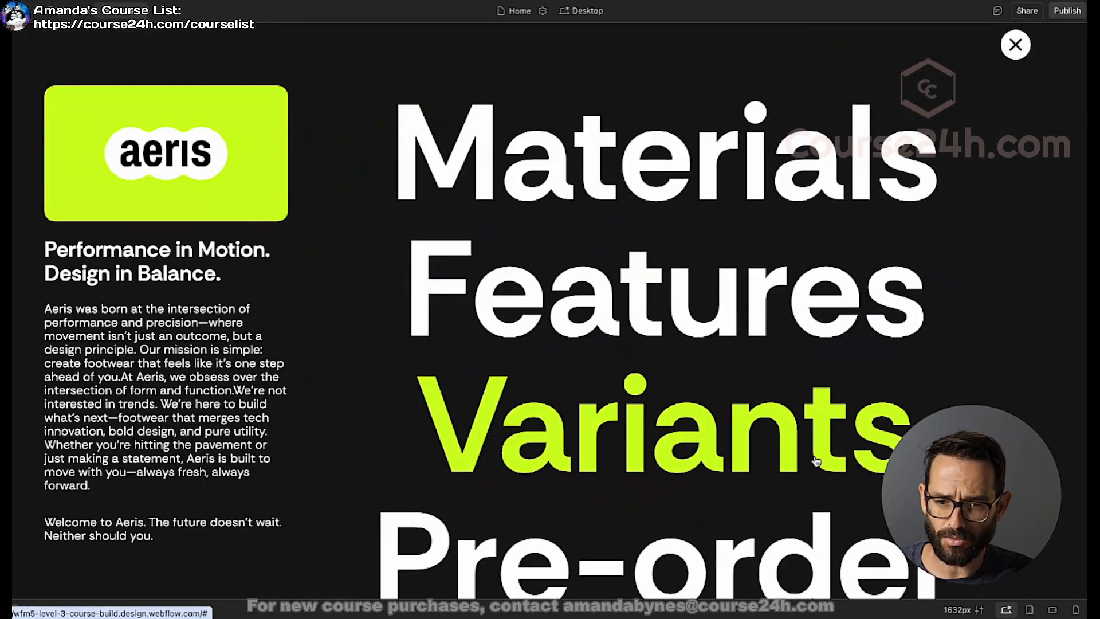
{"action": "left_click_drag", "start_coordinate": [157, 335], "coordinate": [194, 466]}
{"action": "left_click", "coordinate": [194, 467]}
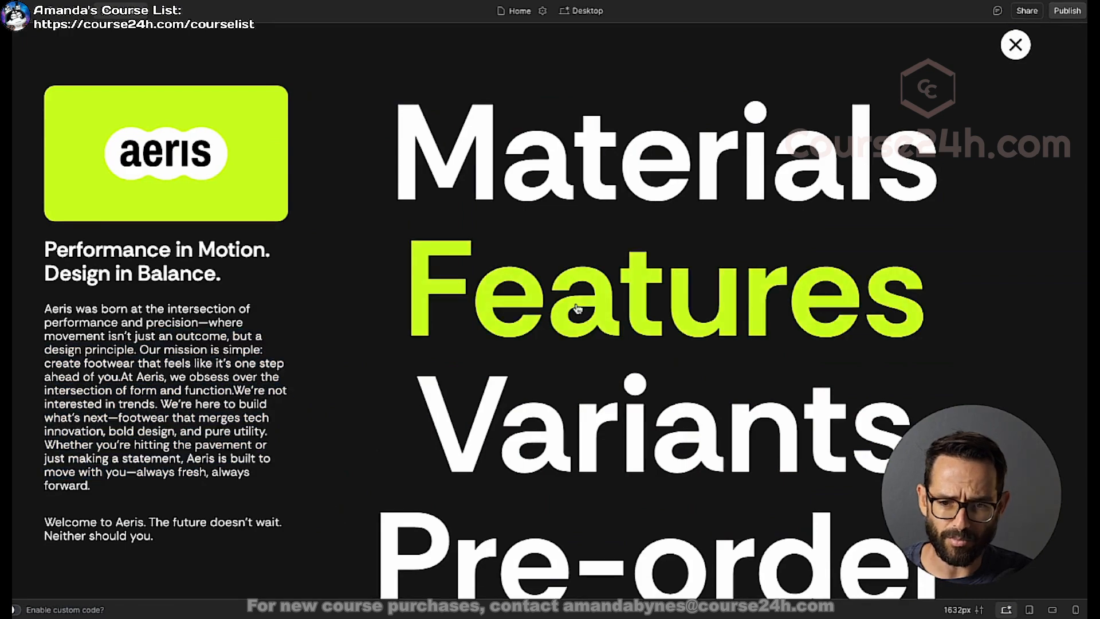
{"action": "left_click", "coordinate": [1015, 47]}
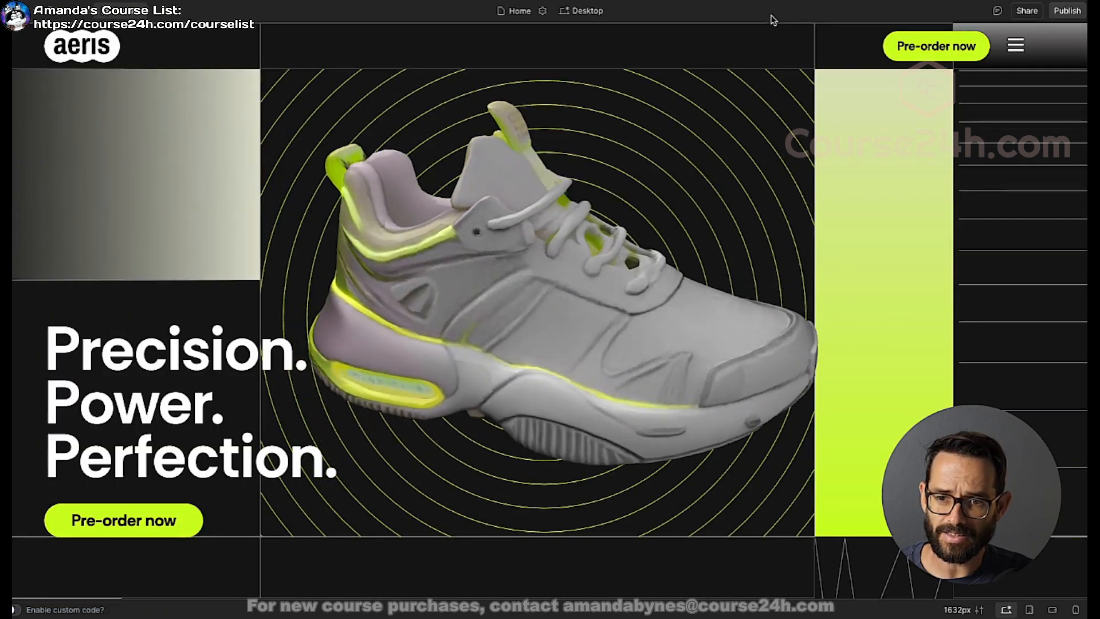
{"action": "left_click", "coordinate": [1018, 46]}
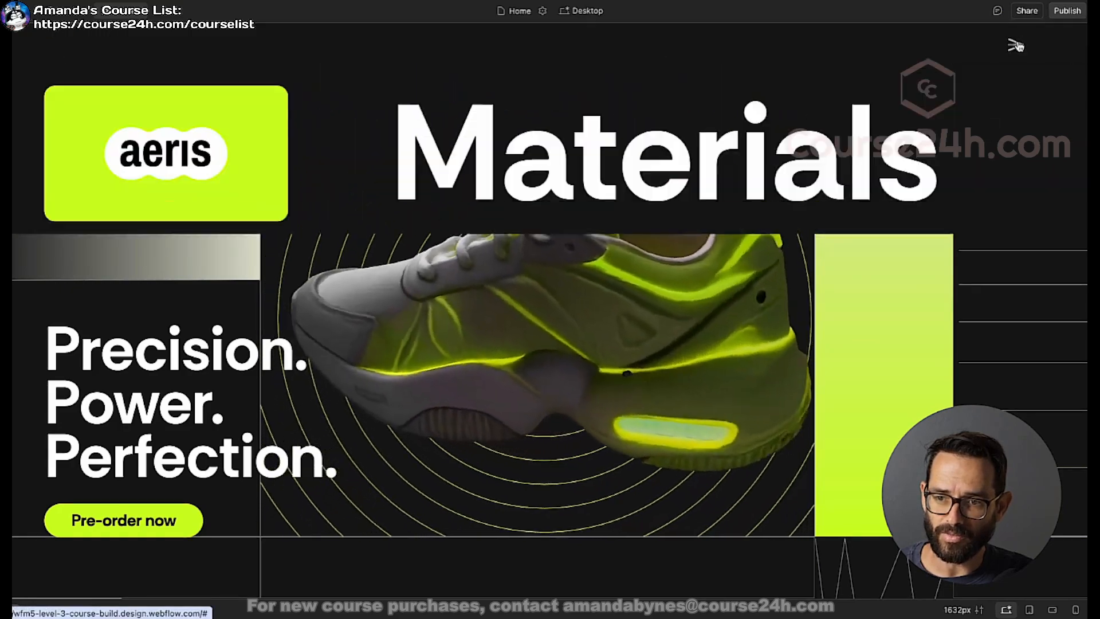
{"action": "left_click", "coordinate": [1015, 45]}
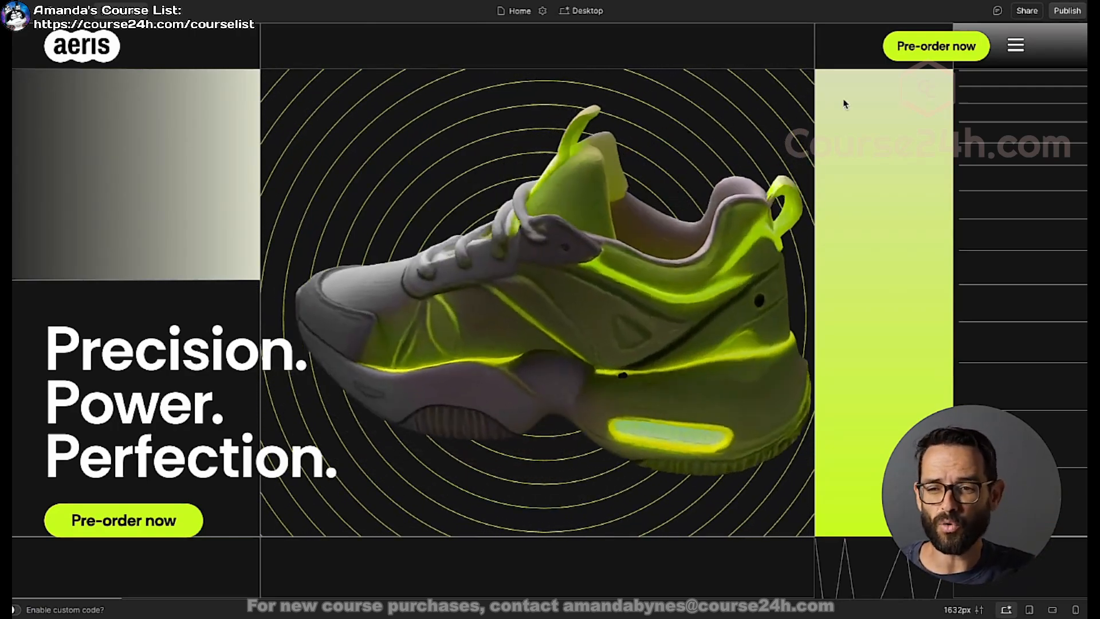
{"action": "left_click", "coordinate": [1015, 45]}
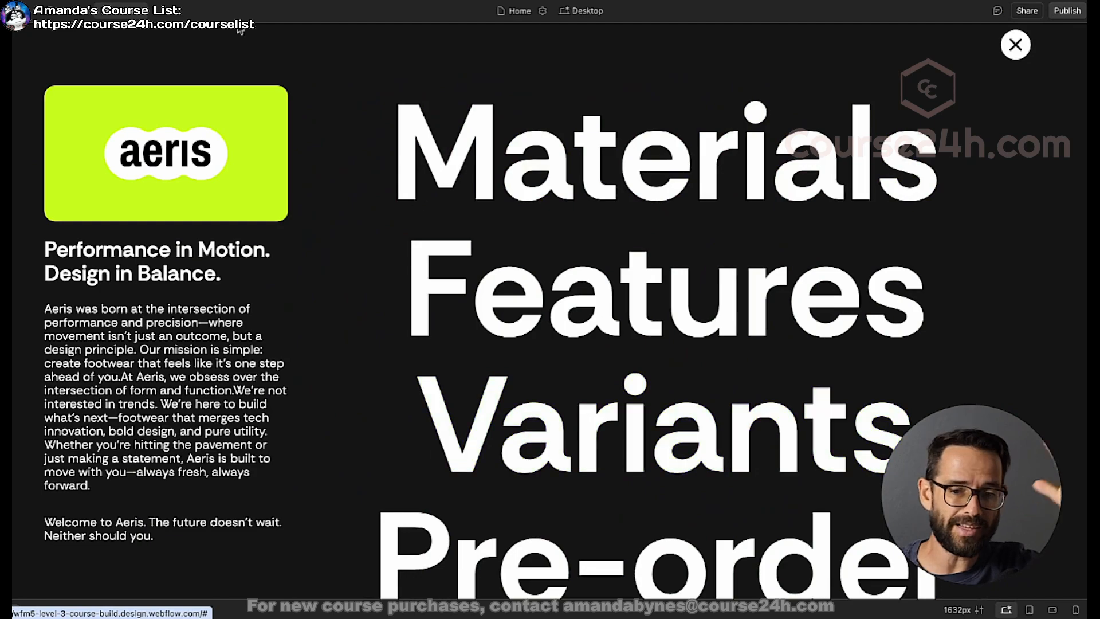
{"action": "left_click", "coordinate": [1014, 47]}
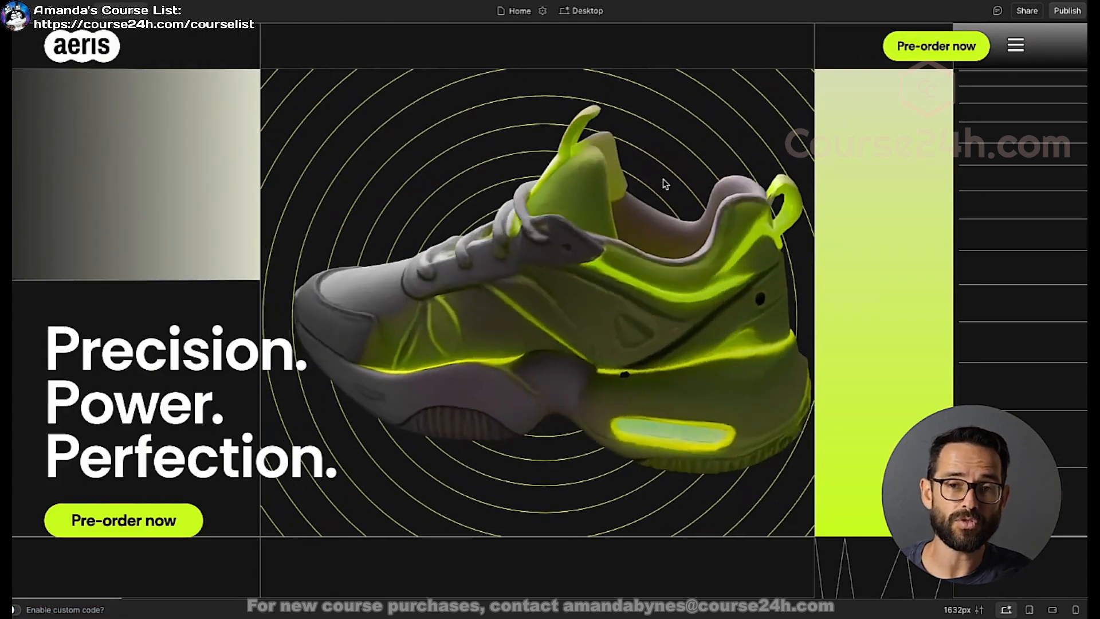